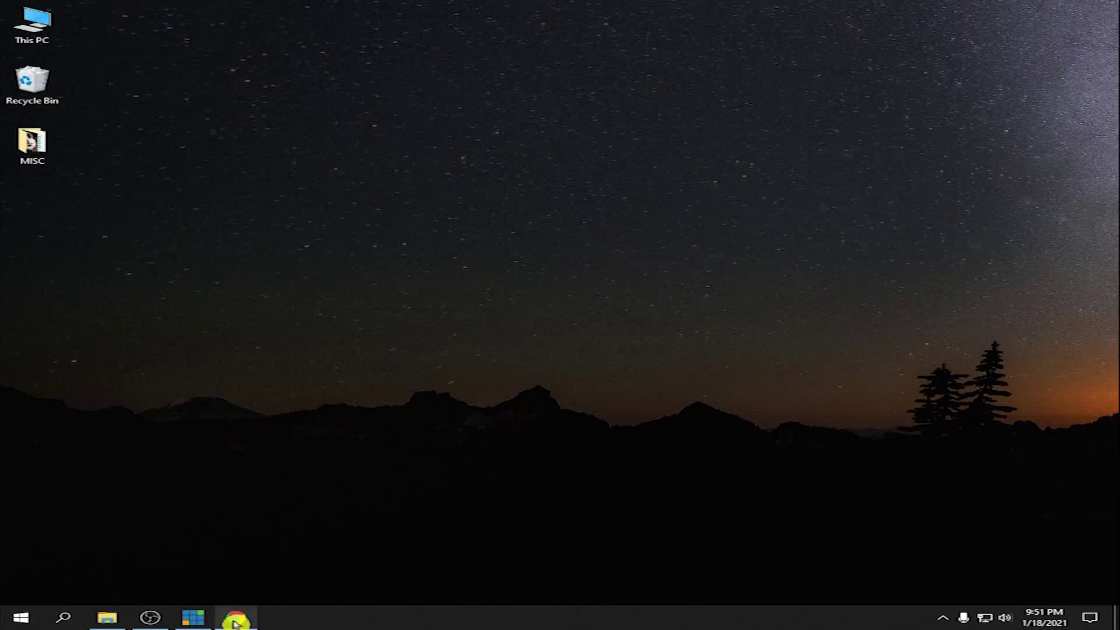
Launch Chrome and load youtube.com.
click(235, 617)
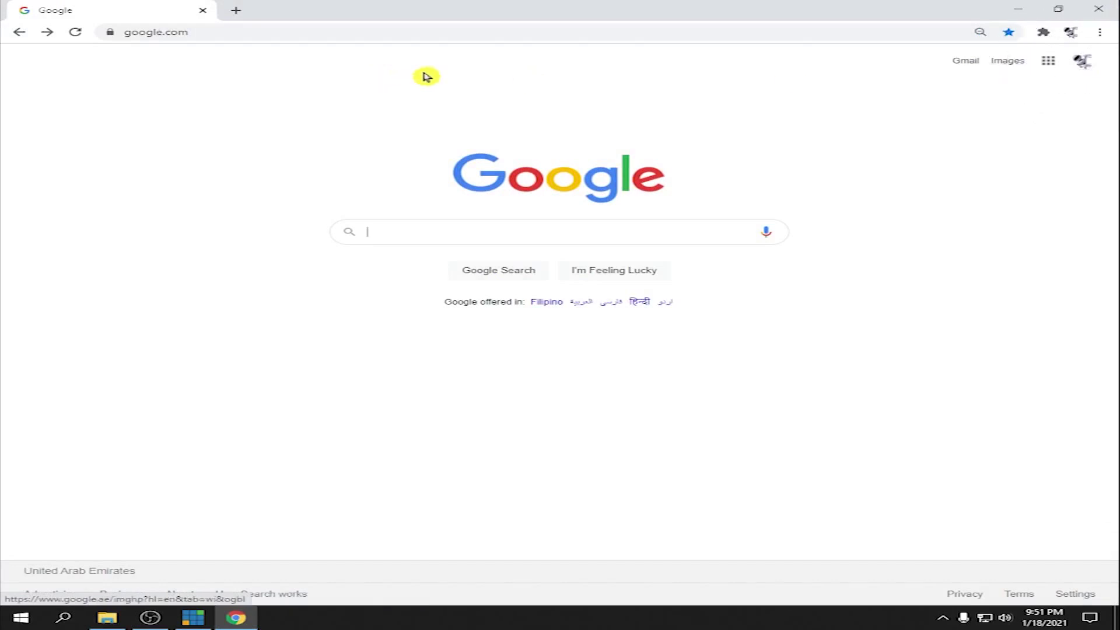
click(229, 32)
text(youtube)
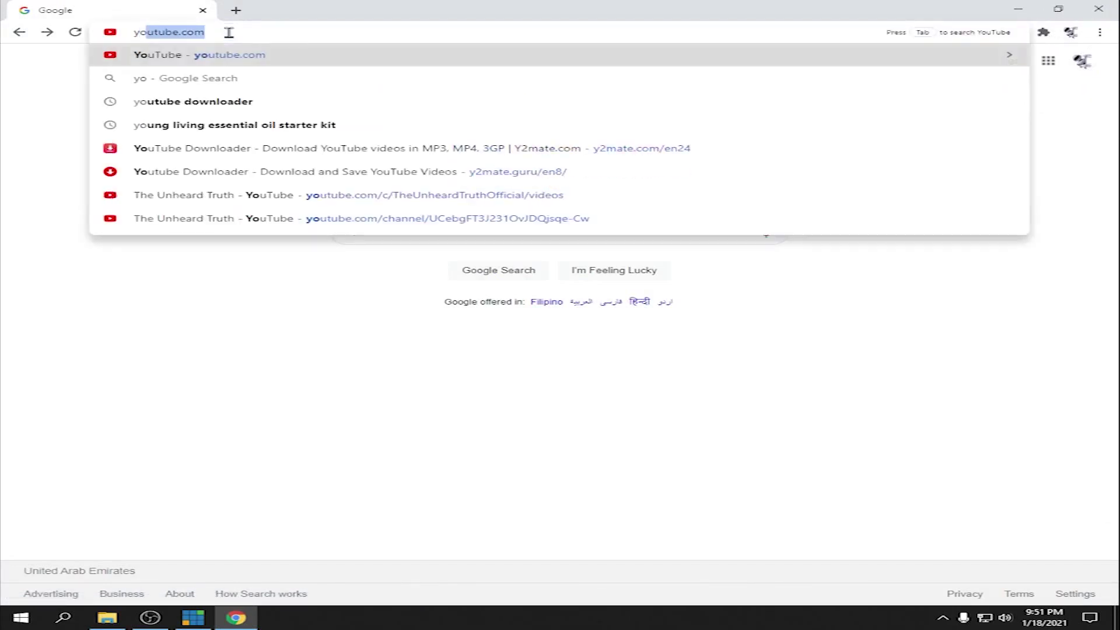
key(Return)
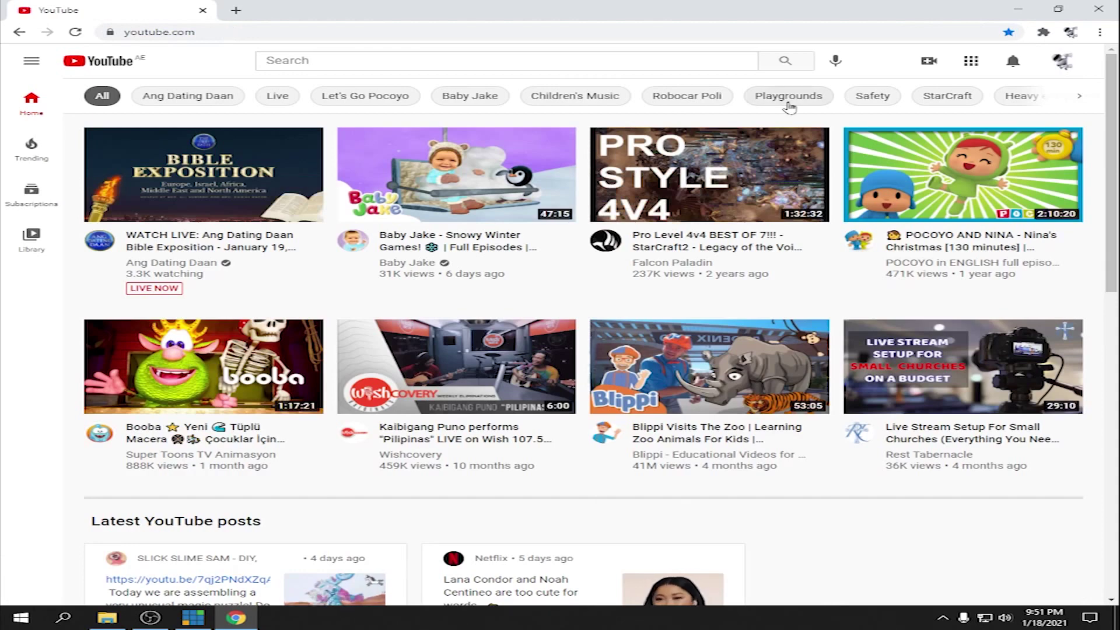
click(930, 64)
Choose Go live from Create and bring up the Webcam stream info form.
click(1008, 116)
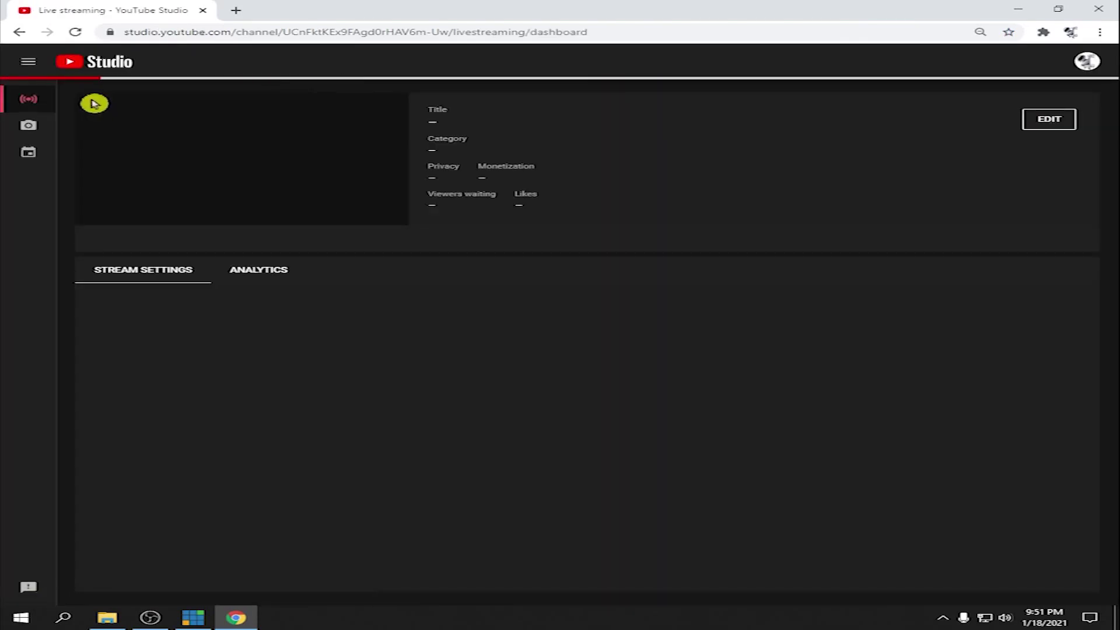
click(28, 62)
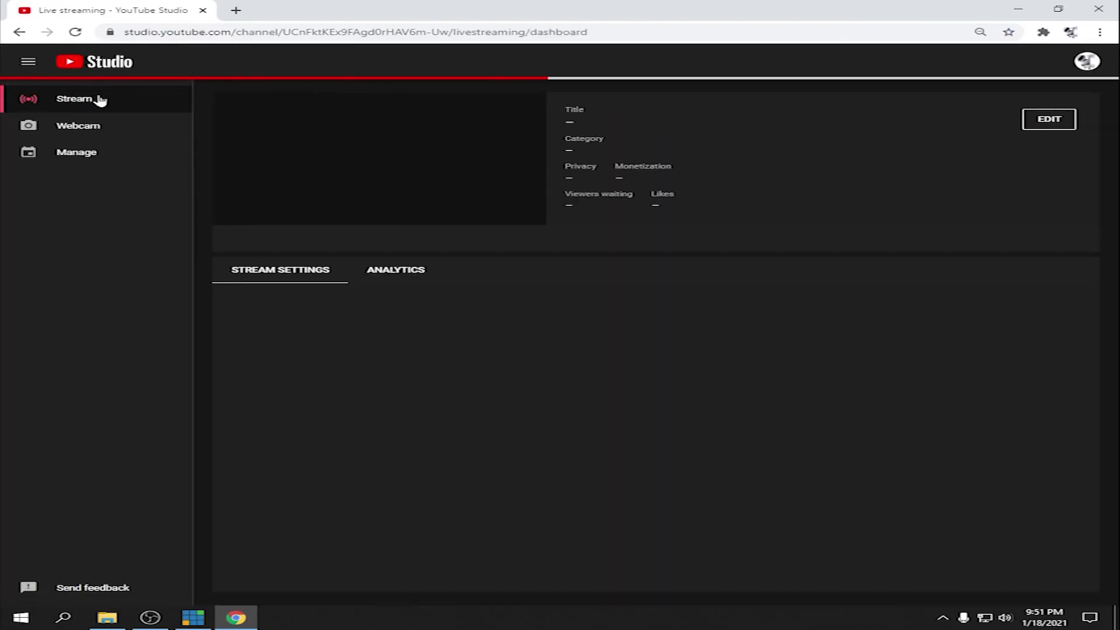
click(100, 128)
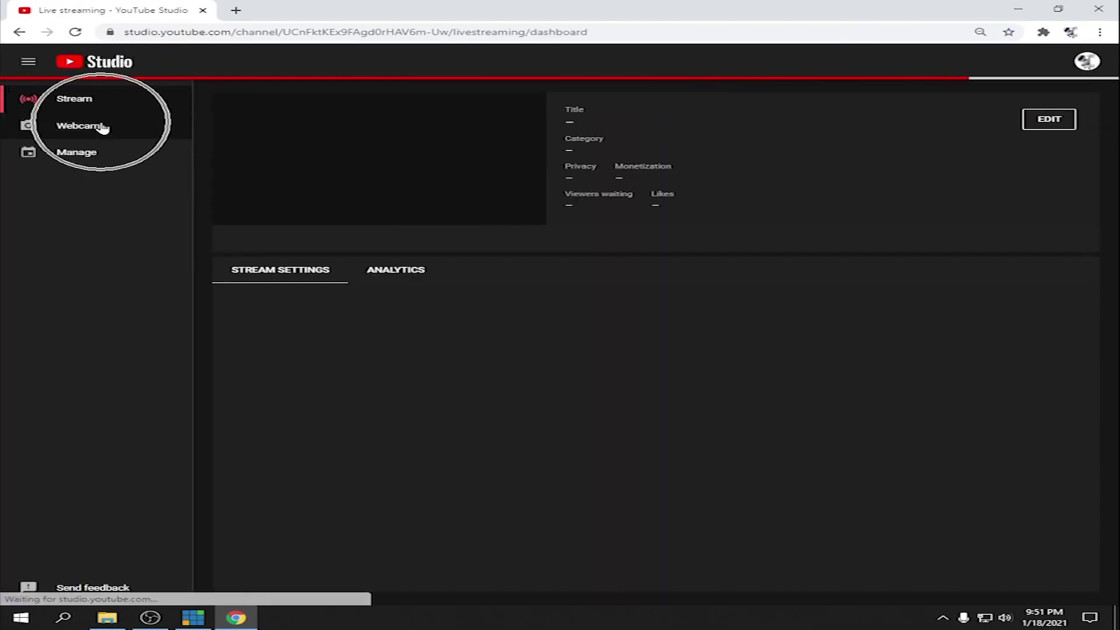
click(112, 133)
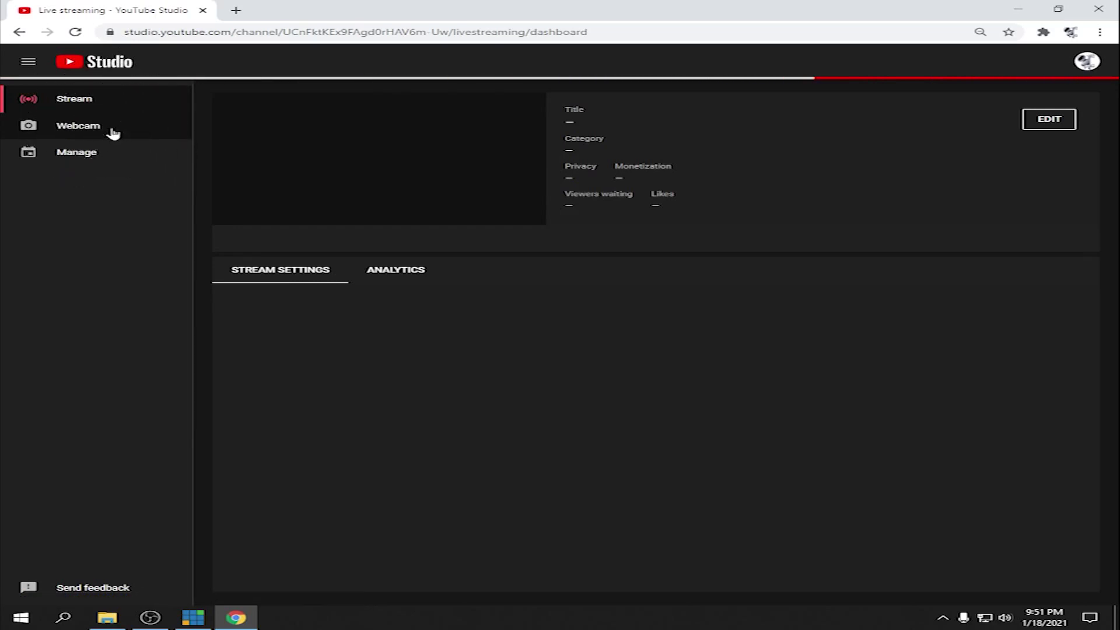
click(112, 133)
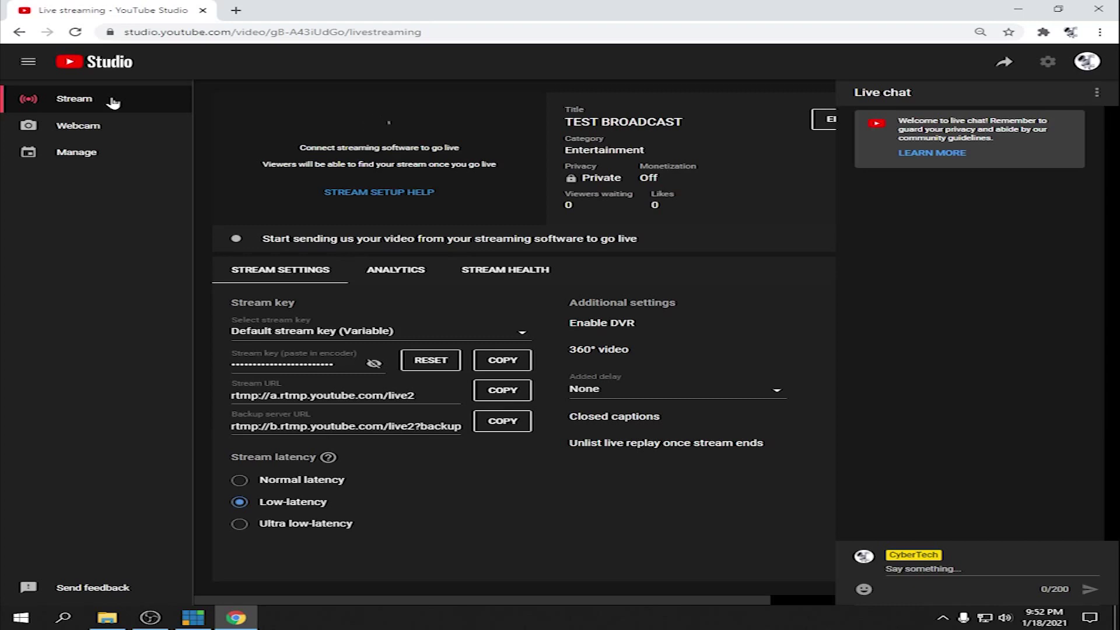
click(97, 131)
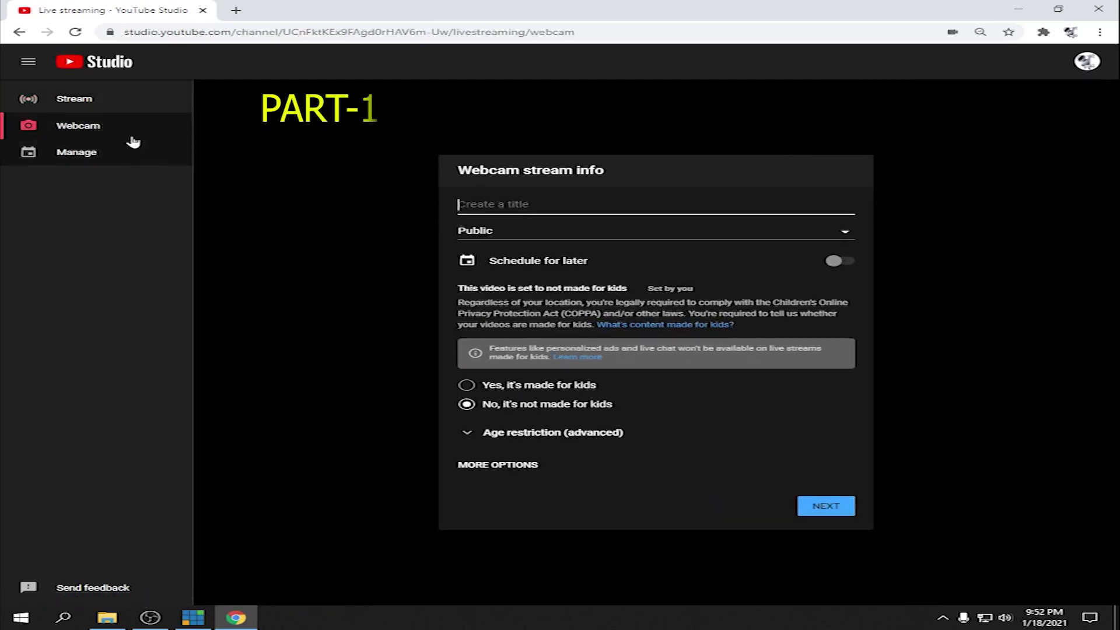
Title the stream 'TEST BROADCAST' and set its visibility to Private.
click(541, 205)
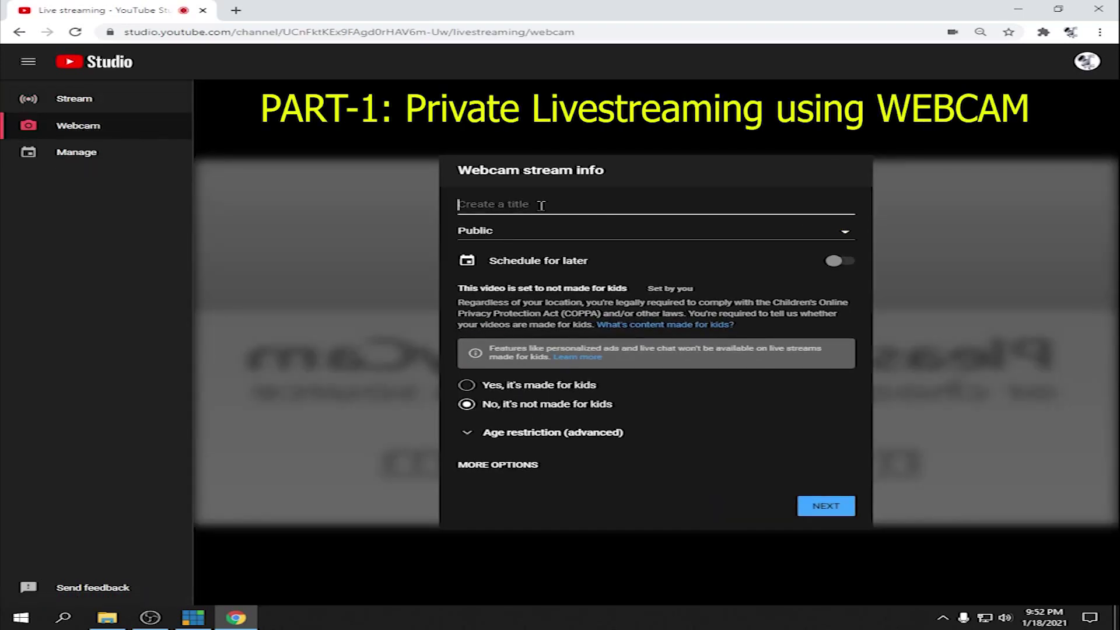
text(TEST BROADCAST)
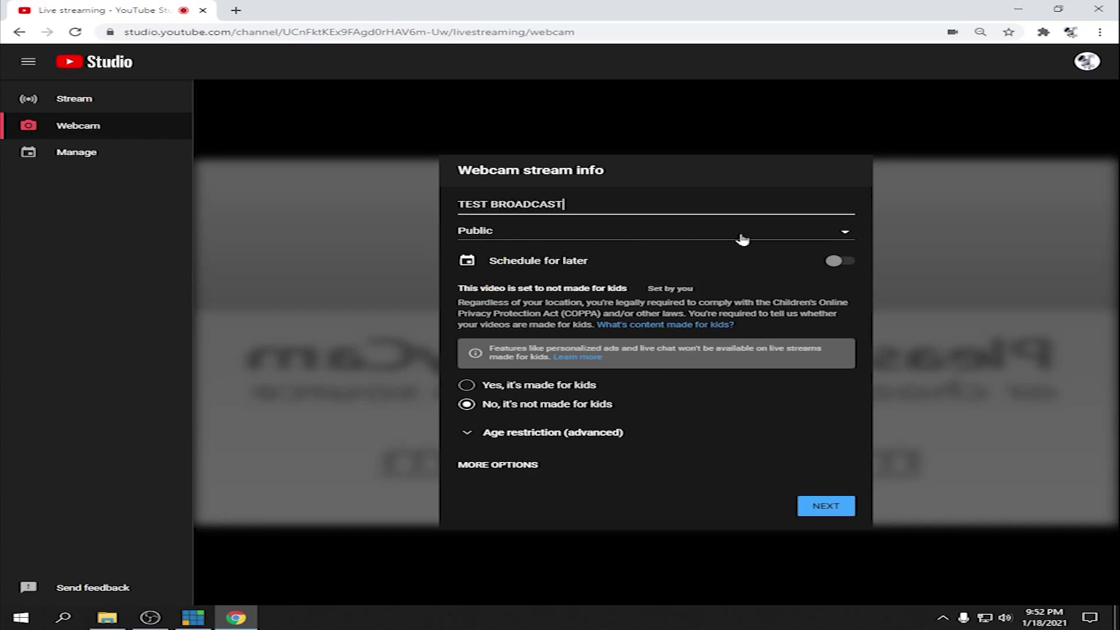
click(844, 235)
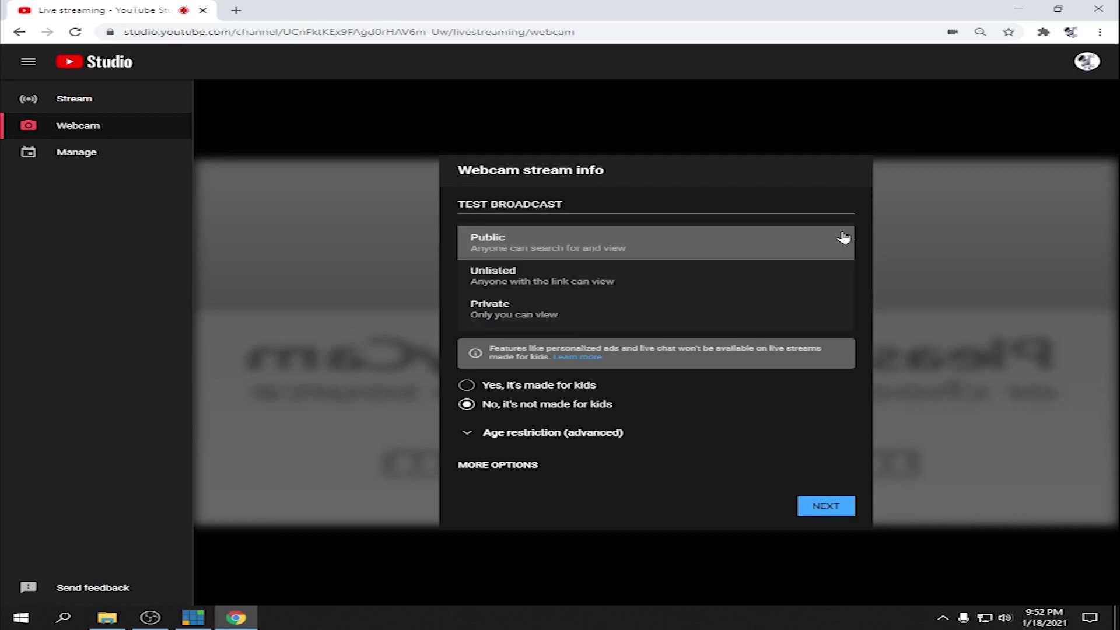
click(531, 309)
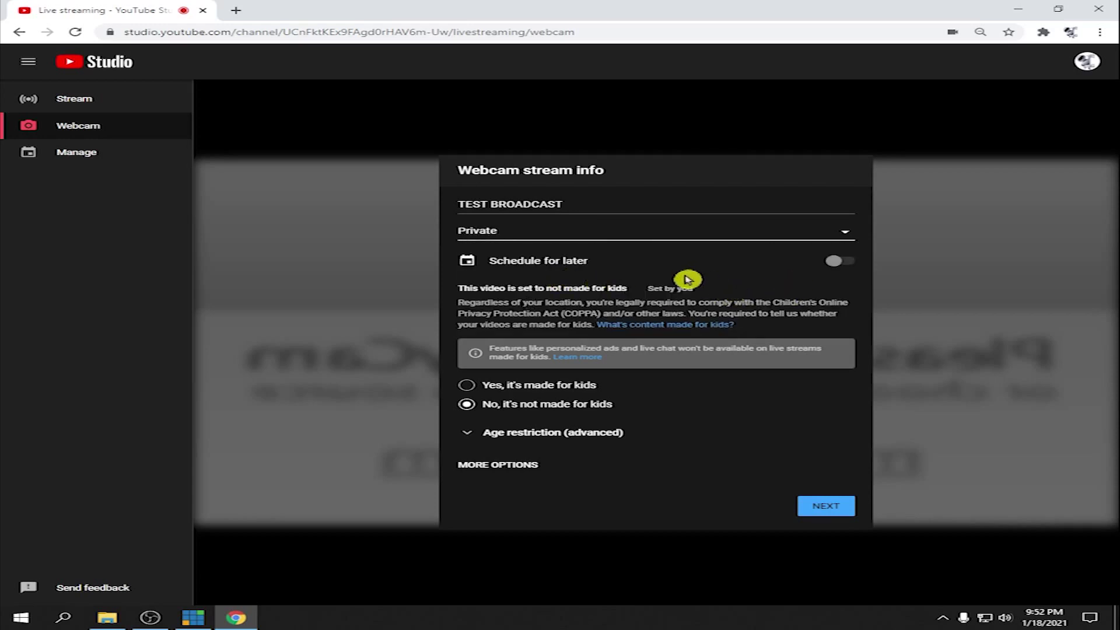
Leave Schedule for later switched off after toggling it on and back off.
click(836, 268)
click(839, 263)
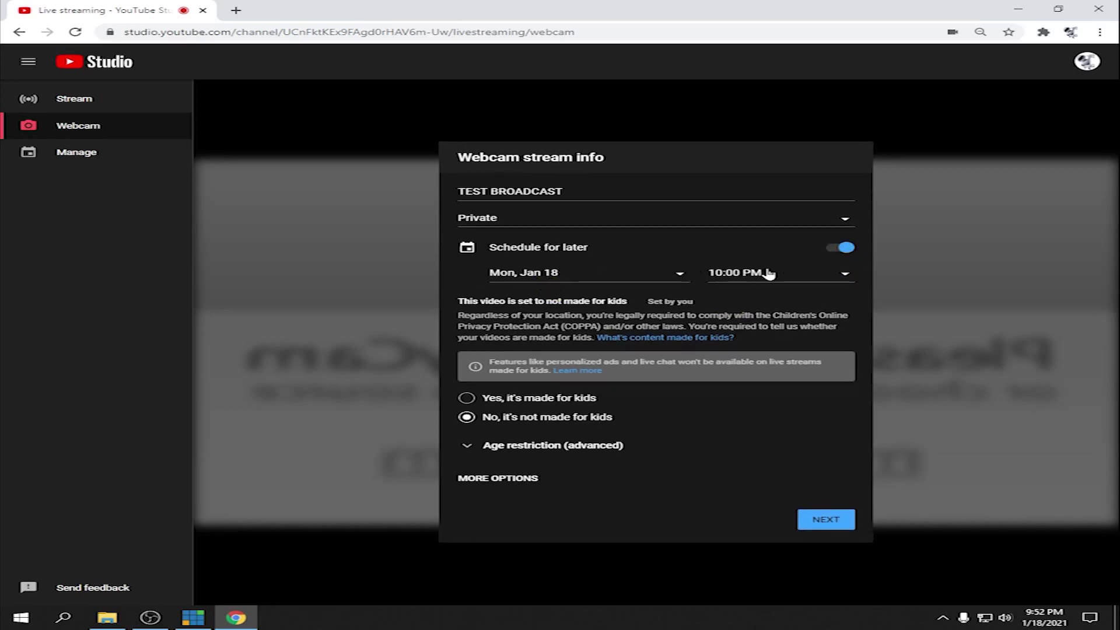
click(840, 250)
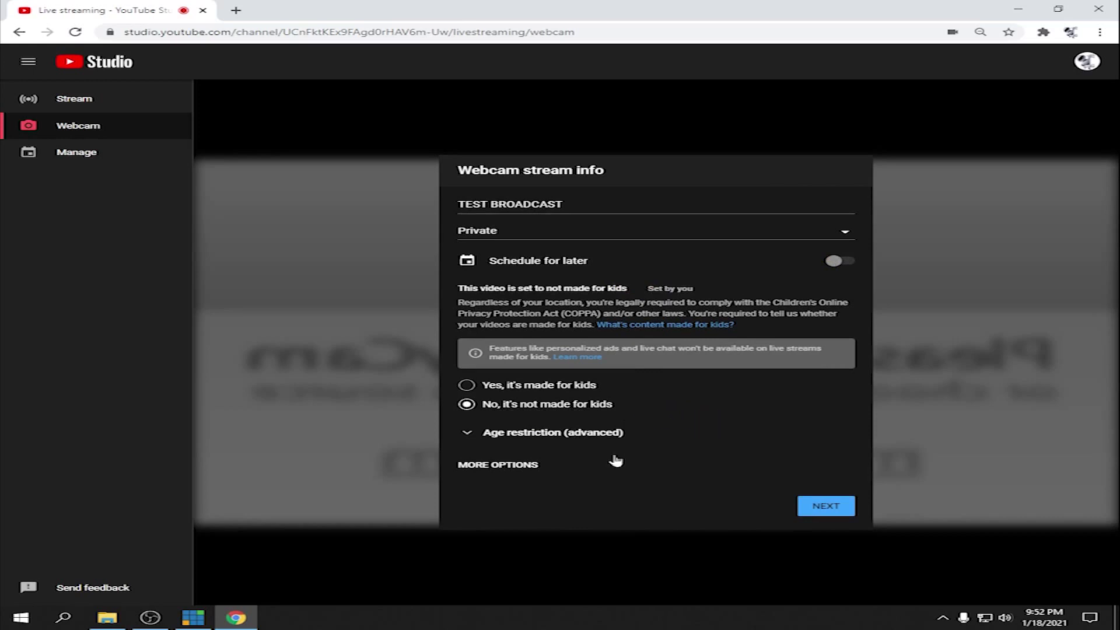
Reveal more options and set the stream category to Education.
click(506, 465)
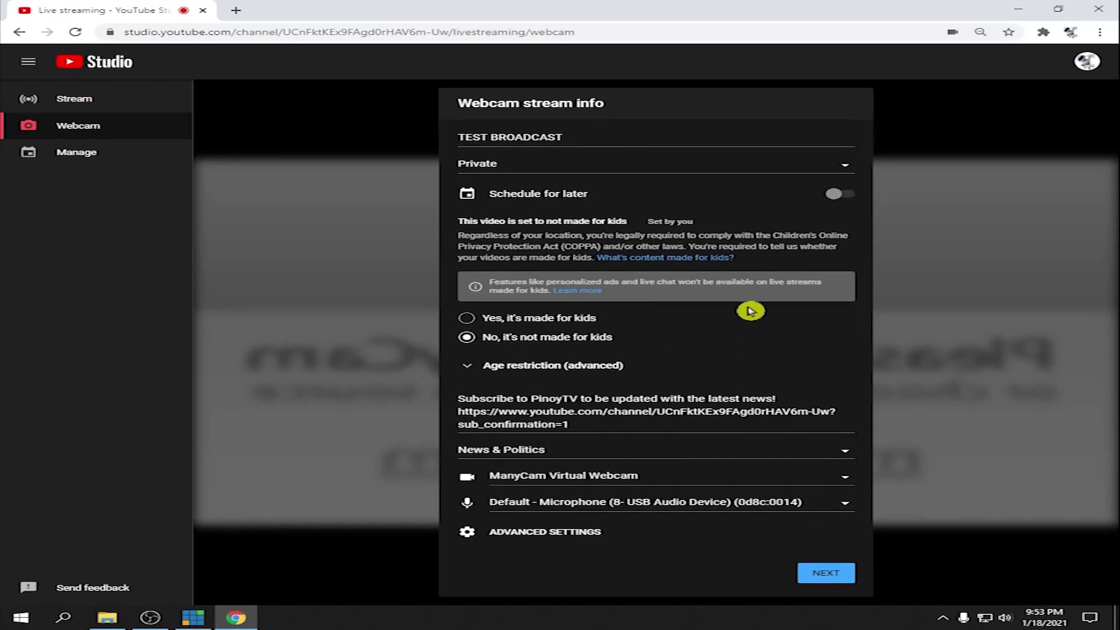
click(823, 451)
click(638, 475)
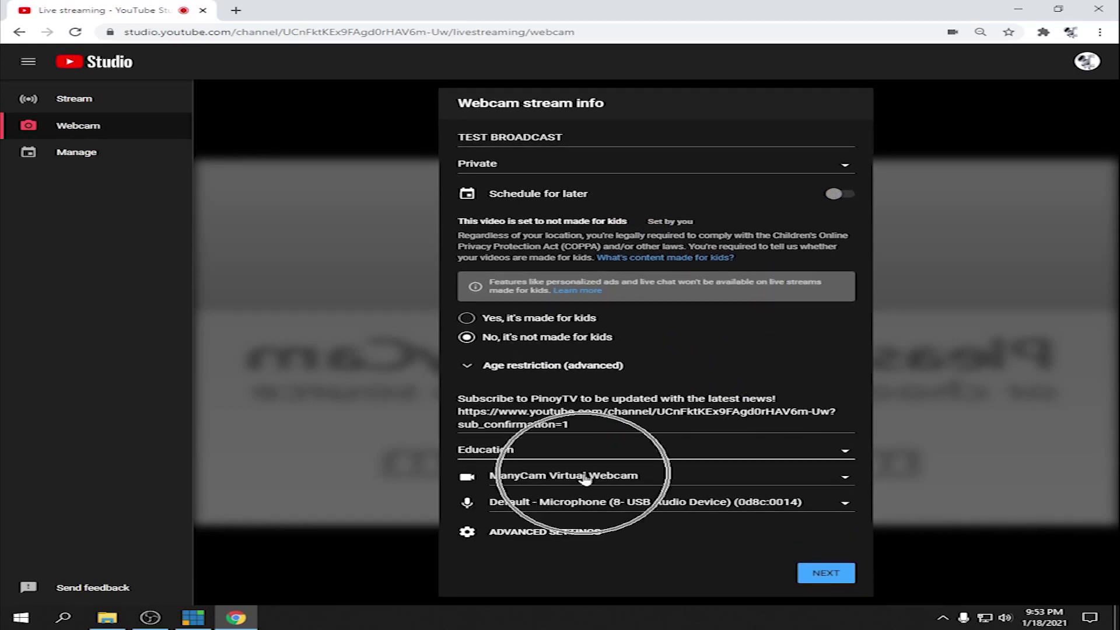
Use the USB Camera with the default USB microphone, then bring up Advanced settings.
click(656, 480)
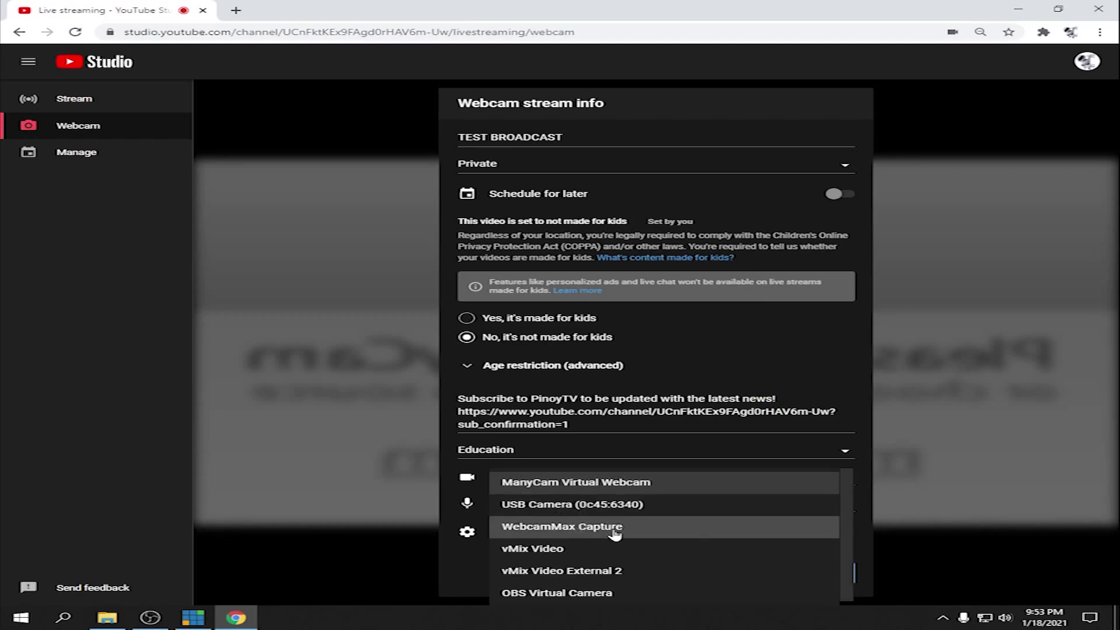
click(578, 505)
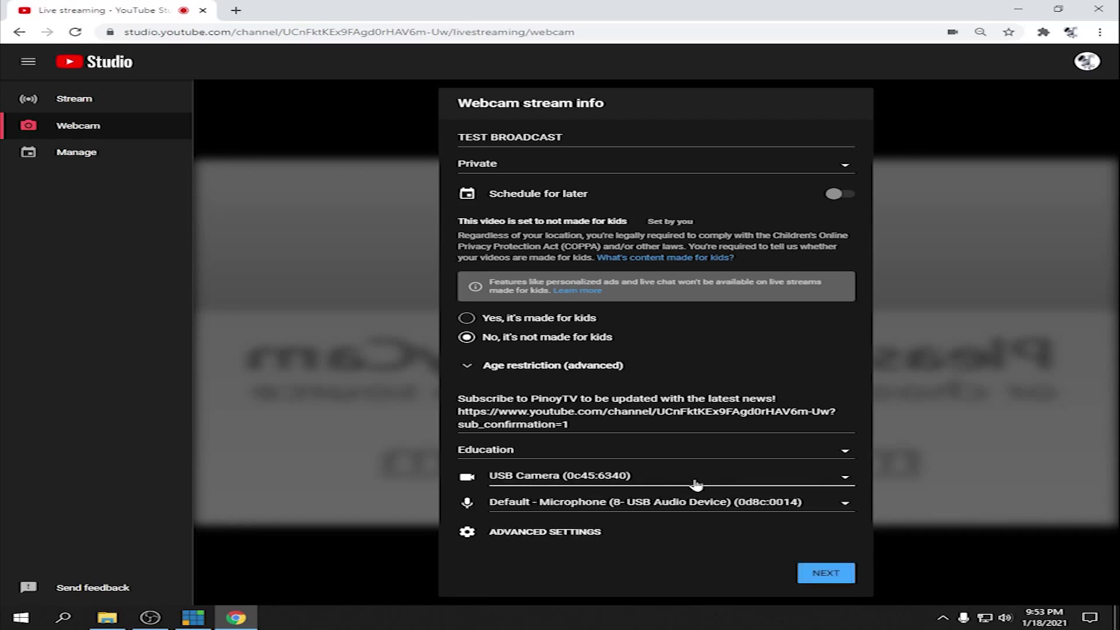
click(846, 503)
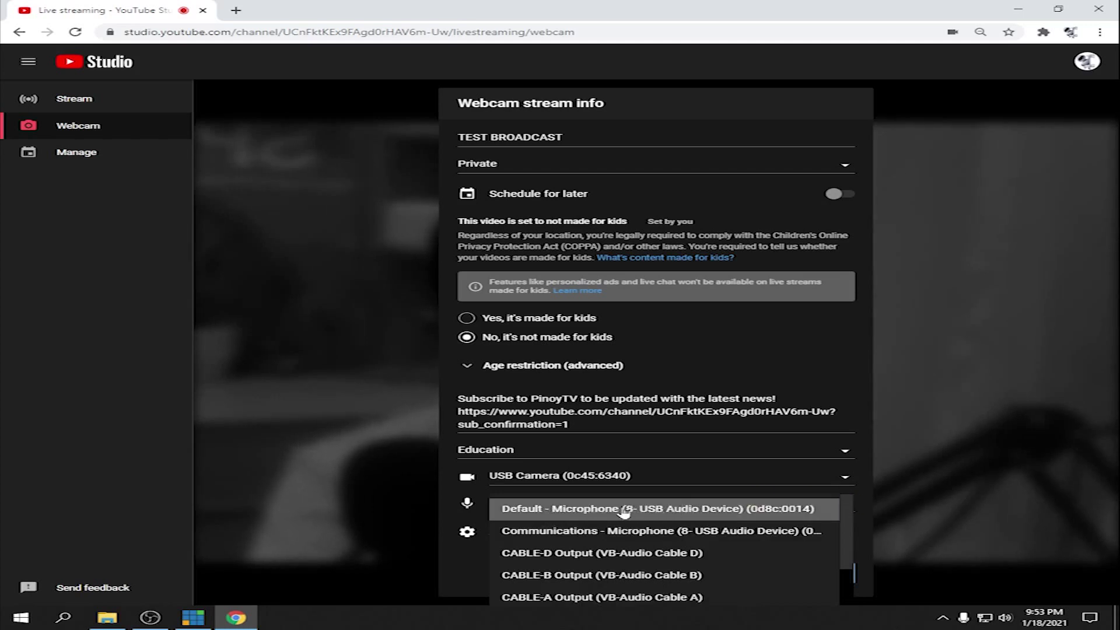
click(674, 512)
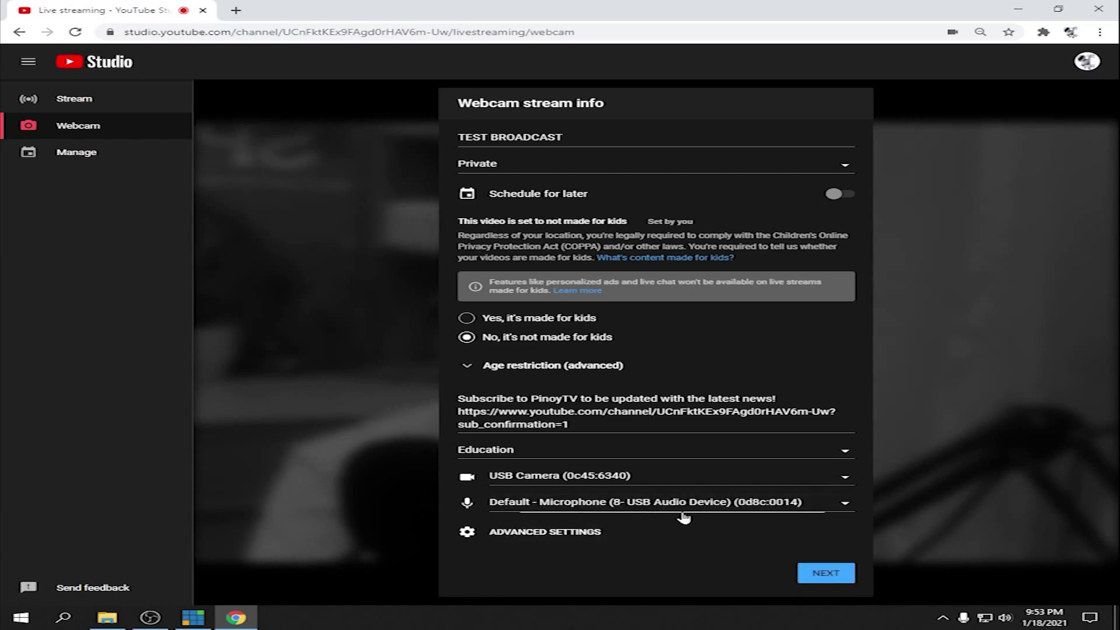
click(519, 540)
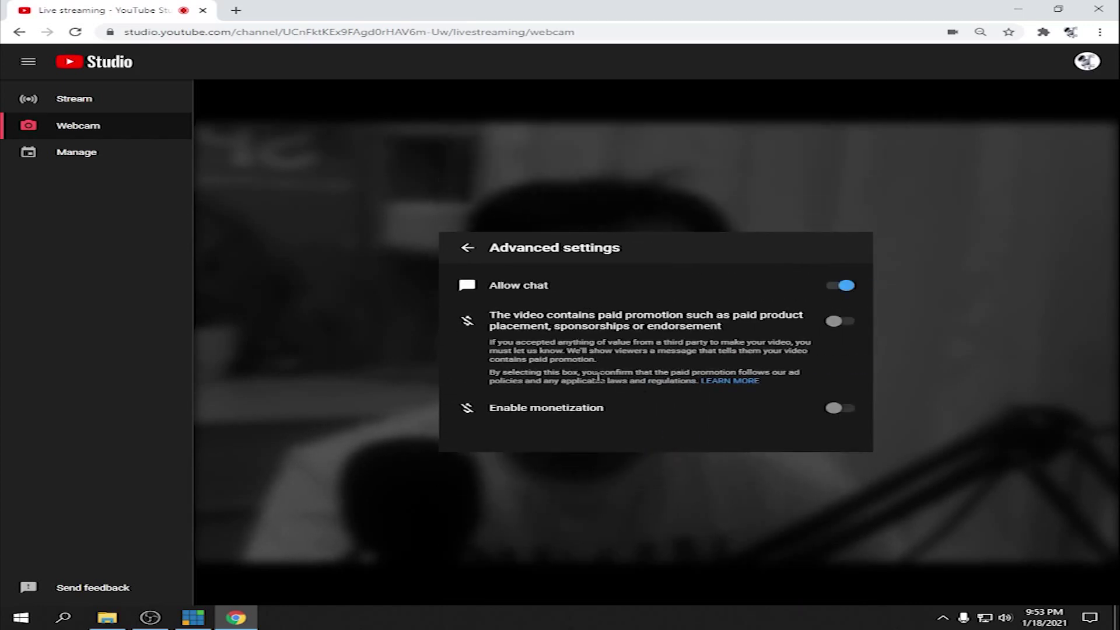
Keep Allow chat on and continue to the TEST BROADCAST stream preview.
click(841, 287)
click(792, 293)
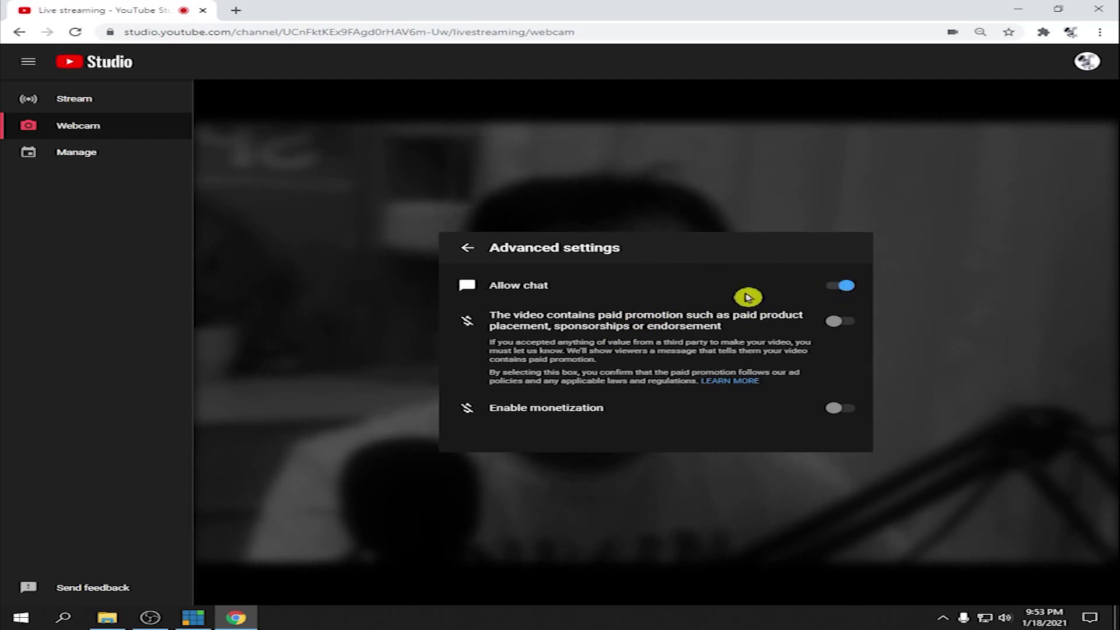
click(466, 249)
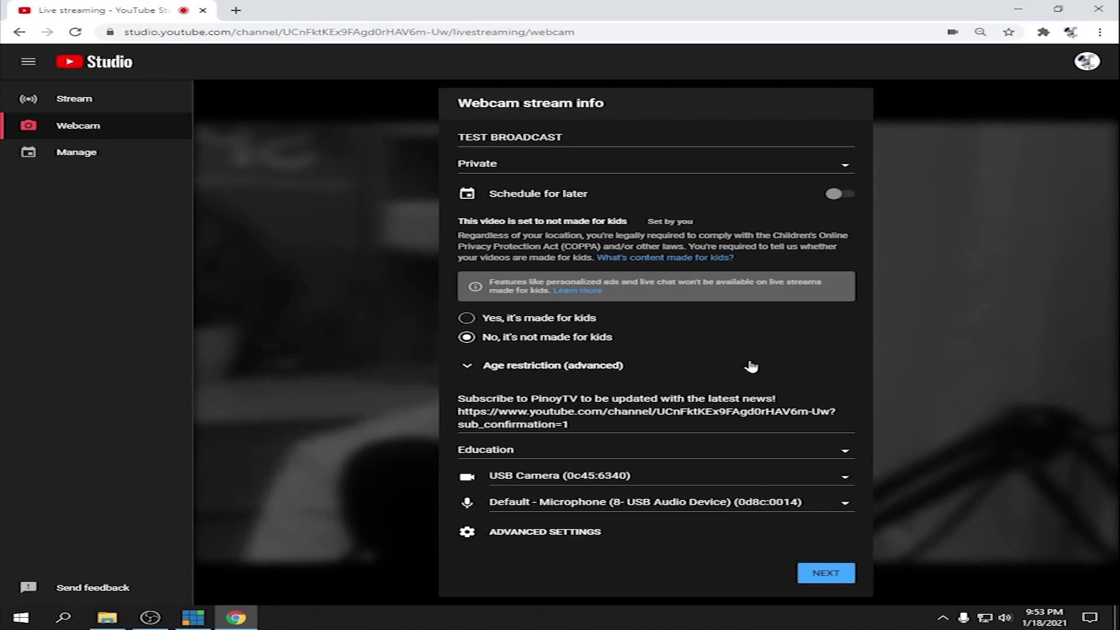
click(826, 573)
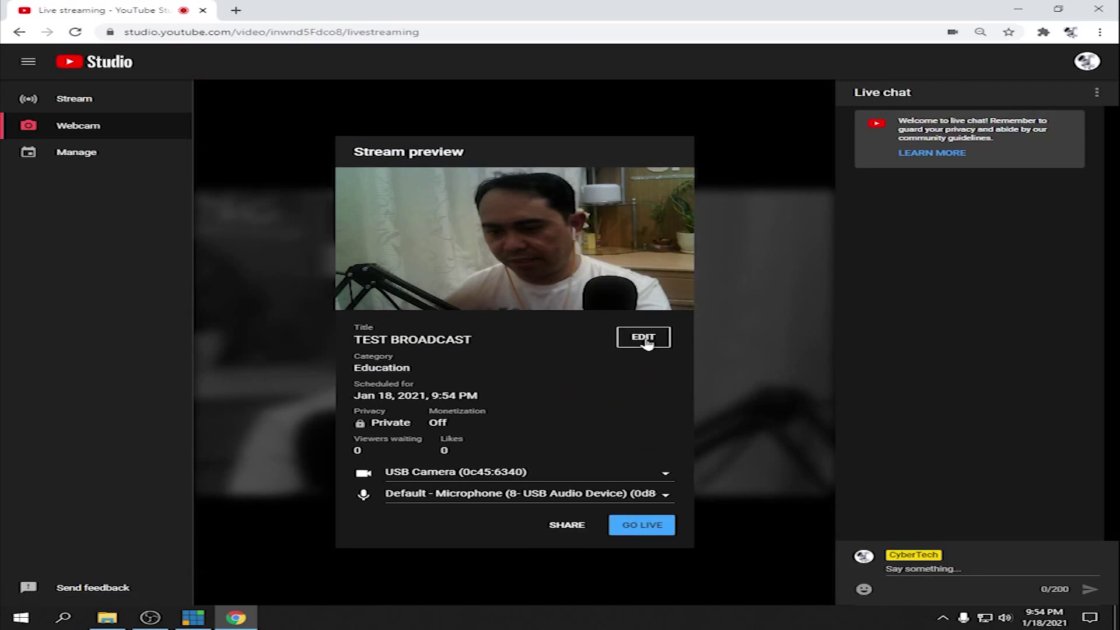
In the stream's Edit settings, bring up the Visibility choices to keep it Private.
click(645, 341)
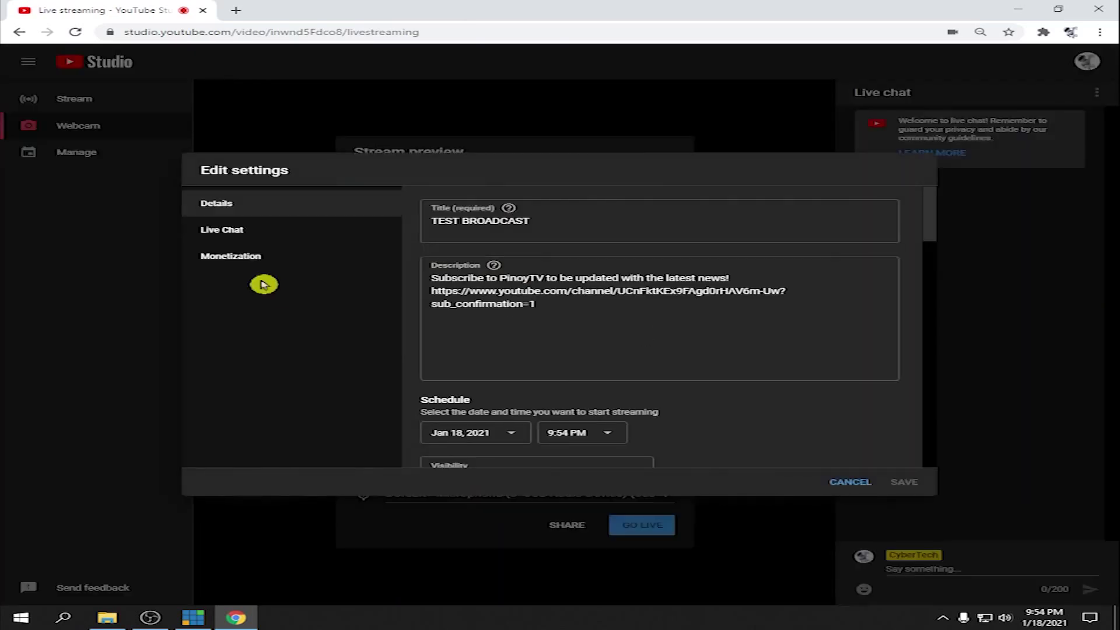
scroll(725, 413, down, 2)
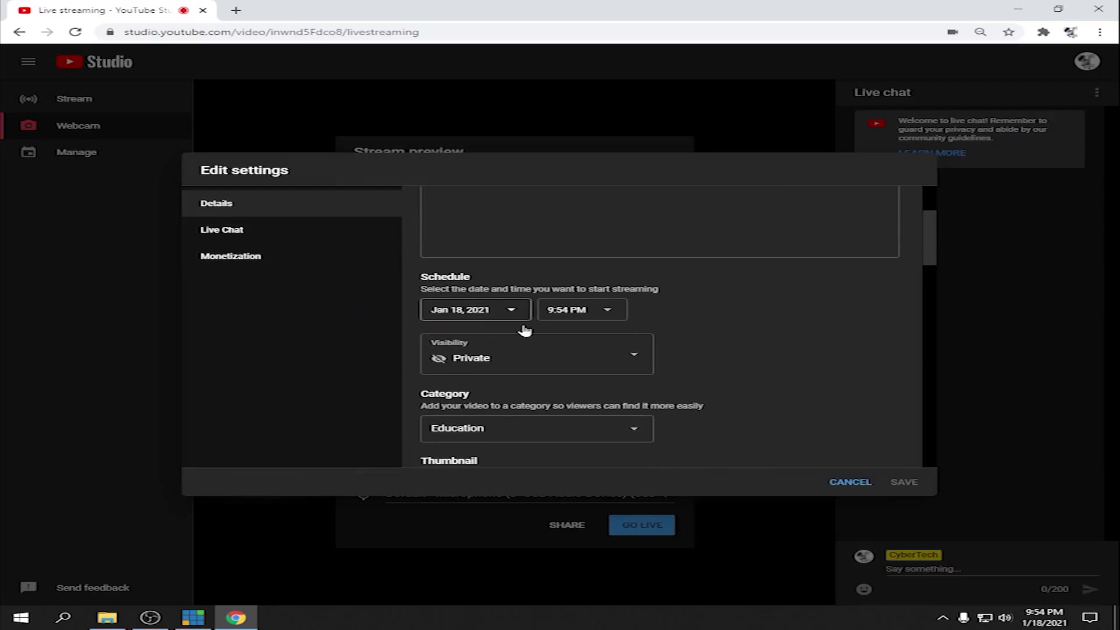
click(636, 356)
click(711, 322)
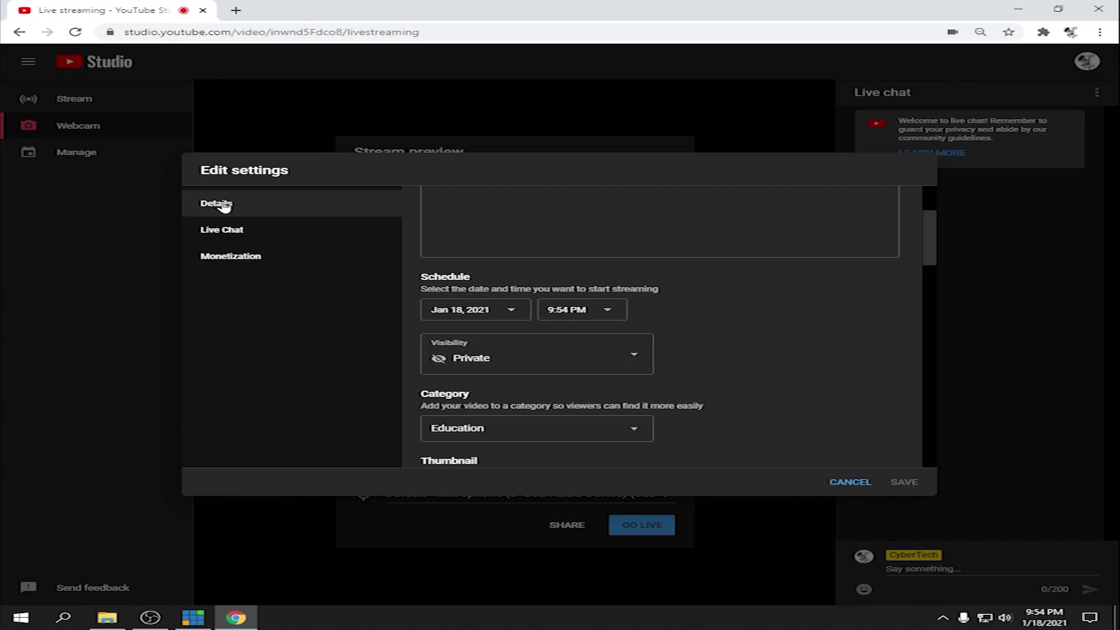
click(639, 357)
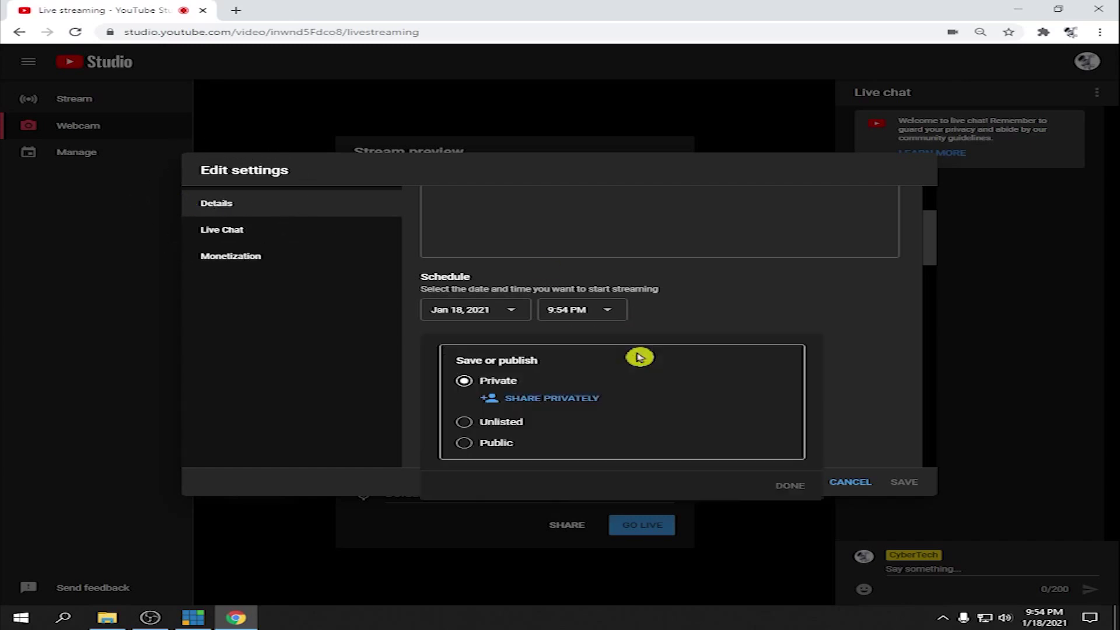
Share the stream privately with one invitee's e-mail, with Notify via email ticked.
click(567, 400)
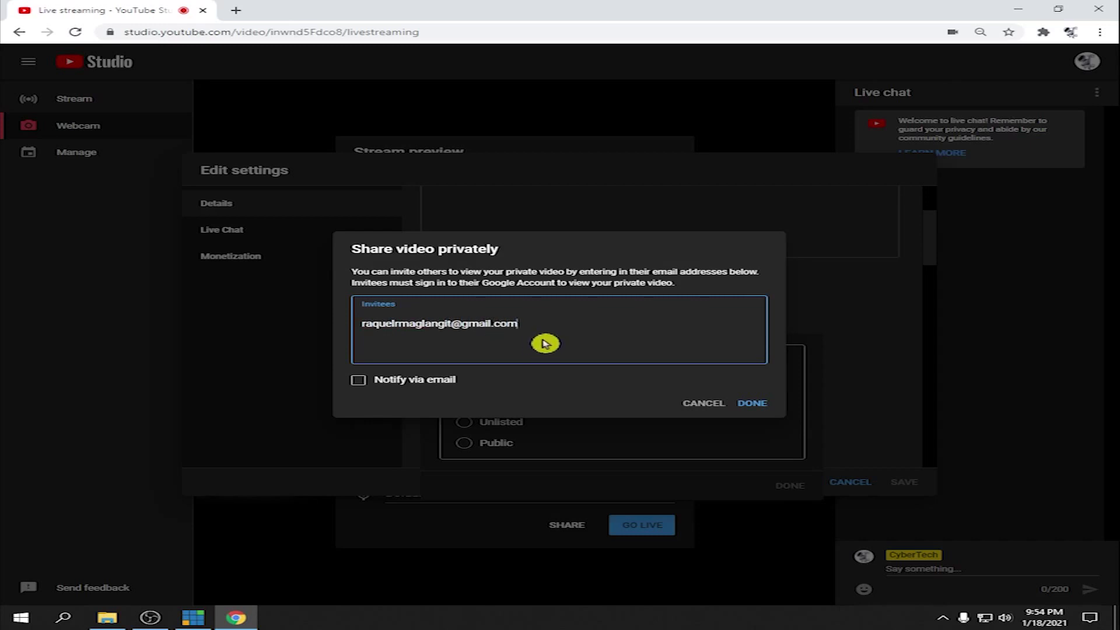
key(Return)
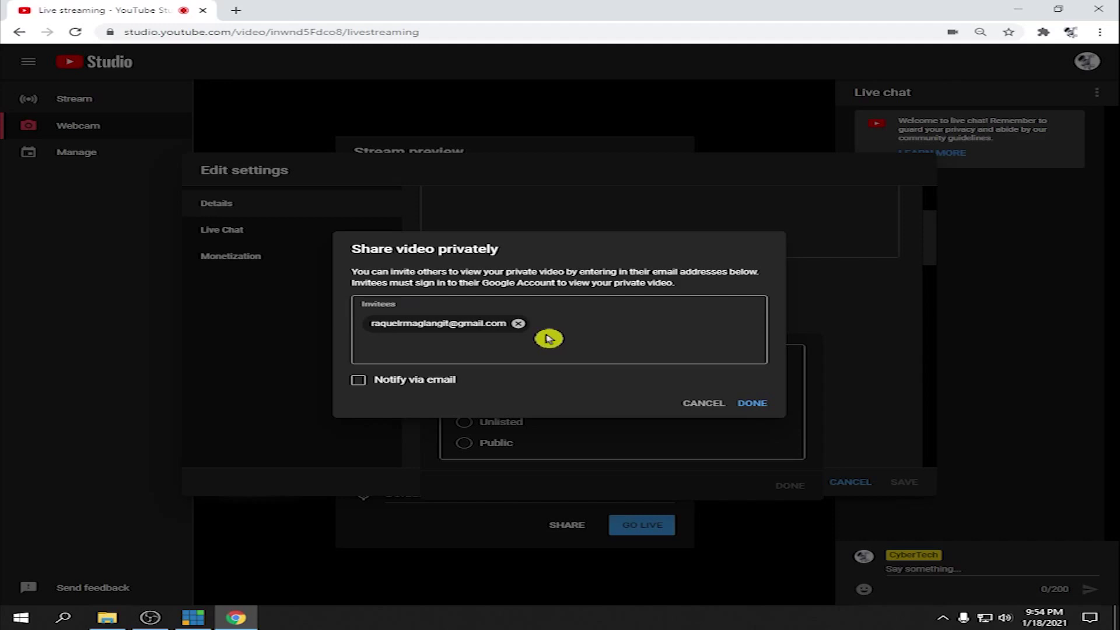
click(358, 382)
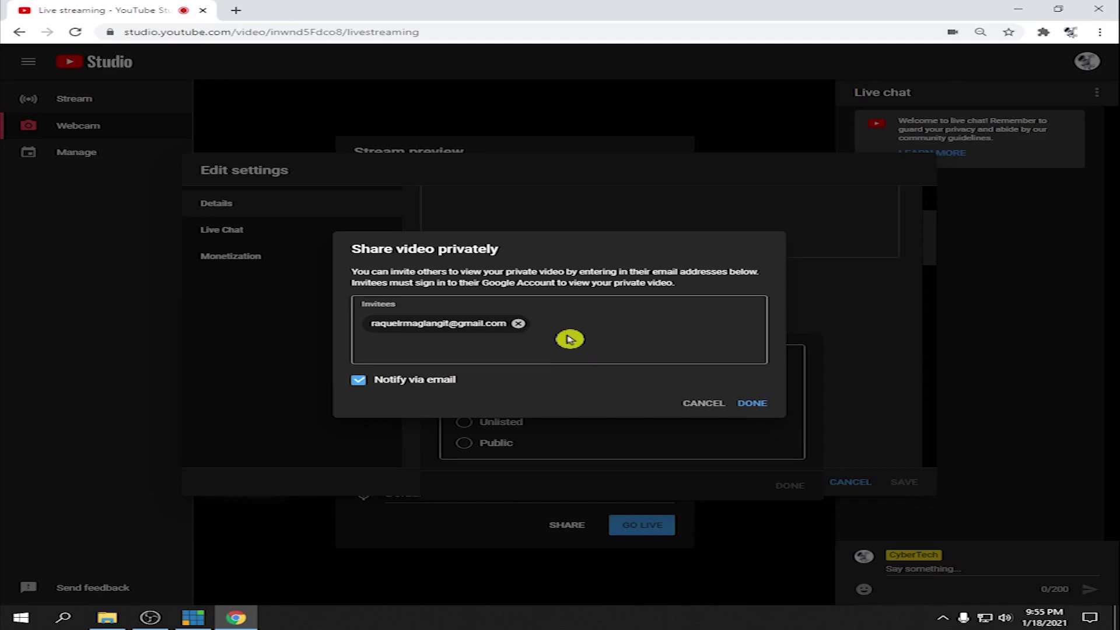
click(759, 404)
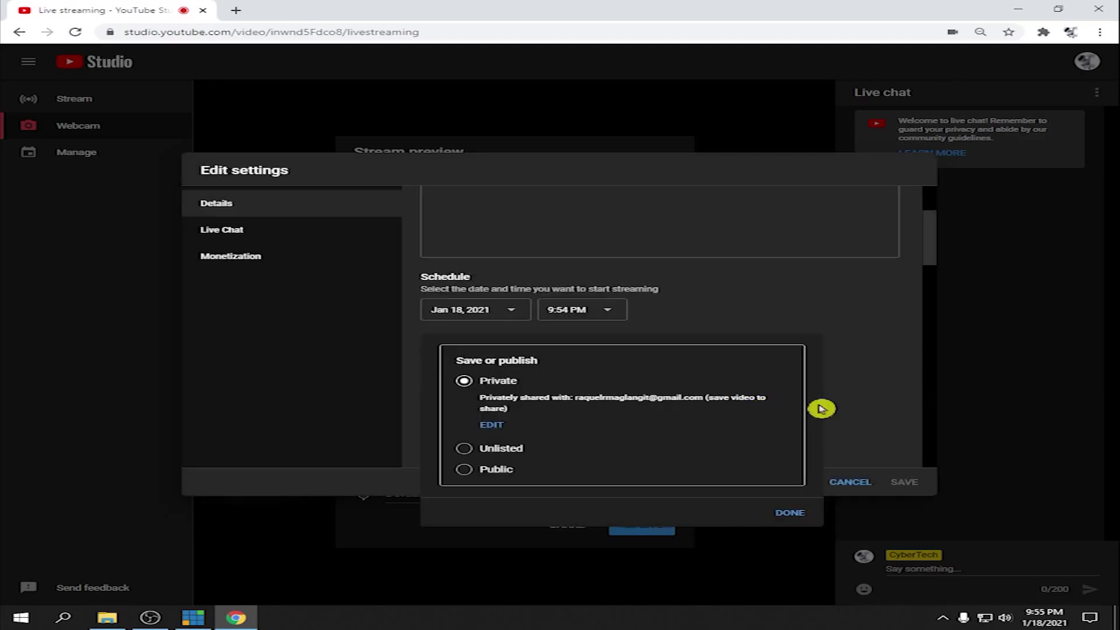
Keep Private visibility and scroll through the Details down to Comments and ratings.
click(790, 513)
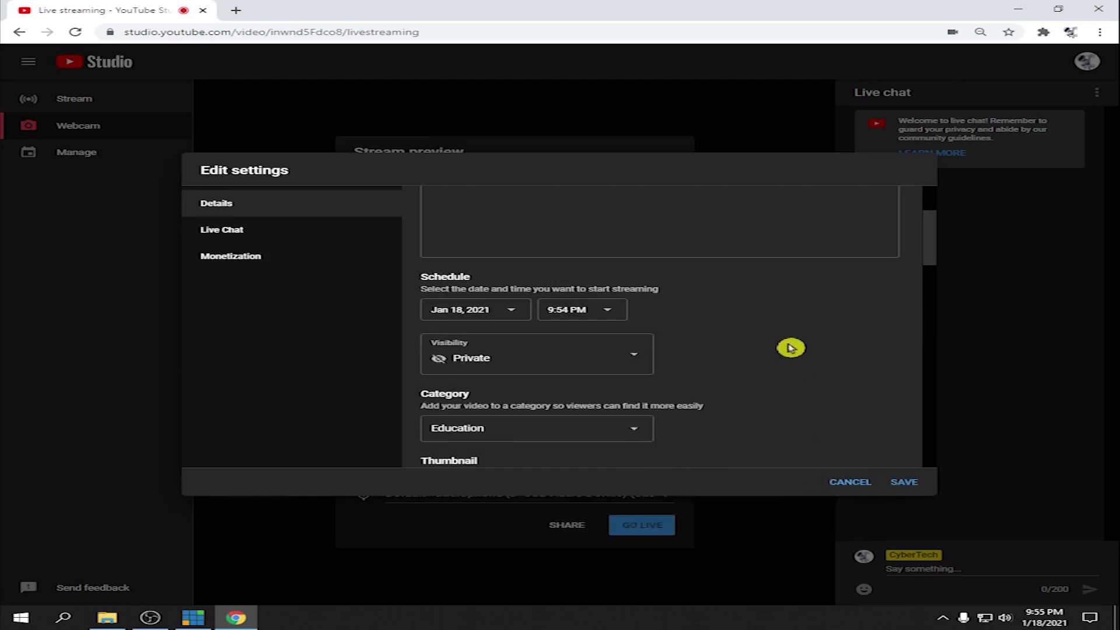
scroll(795, 348, down, 5)
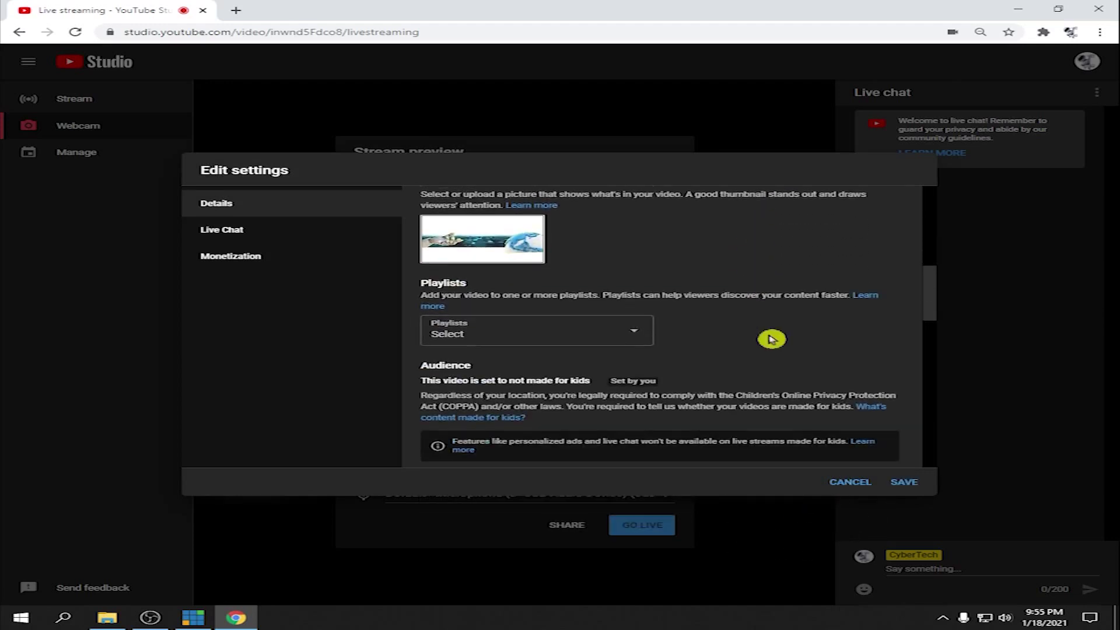
scroll(764, 339, down, 2)
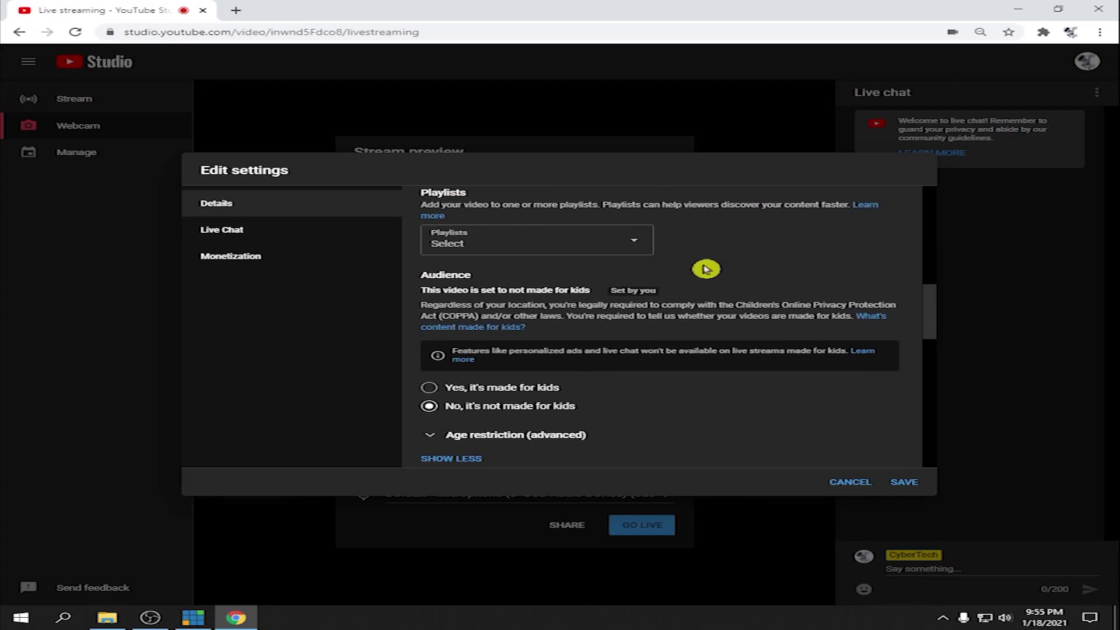
scroll(749, 274, down, 1)
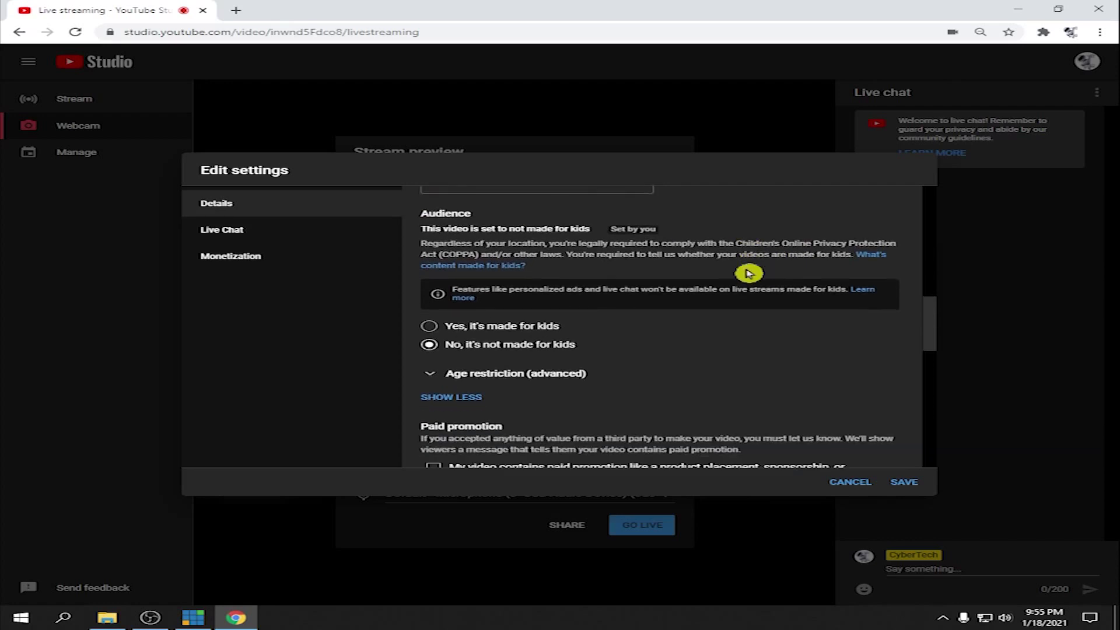
scroll(747, 274, up, 1)
scroll(752, 294, down, 1)
scroll(753, 295, down, 3)
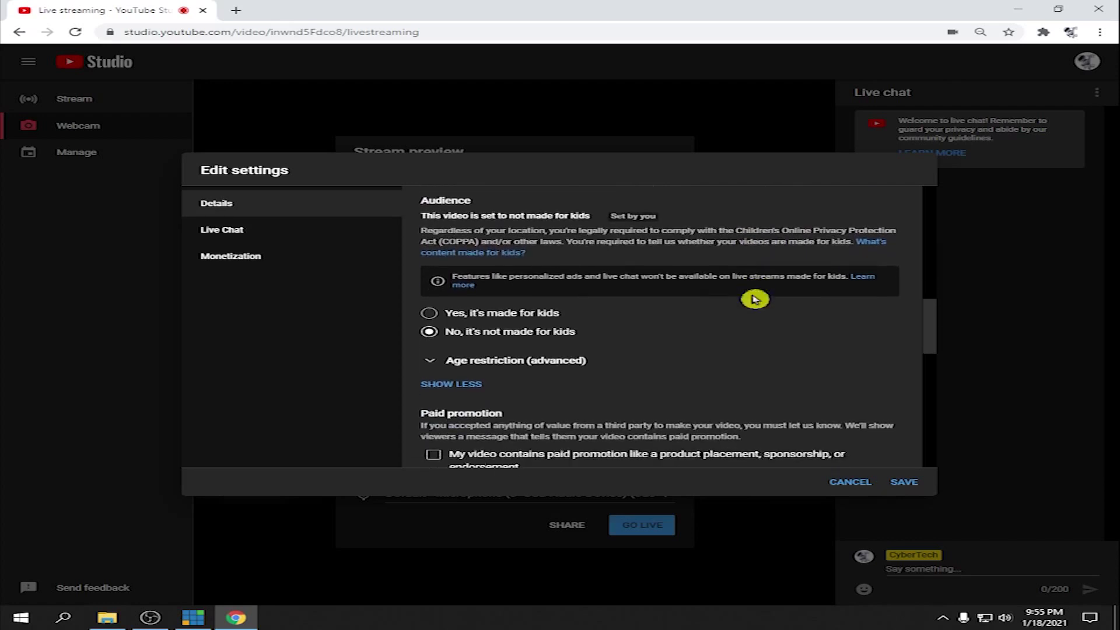
scroll(691, 345, down, 1)
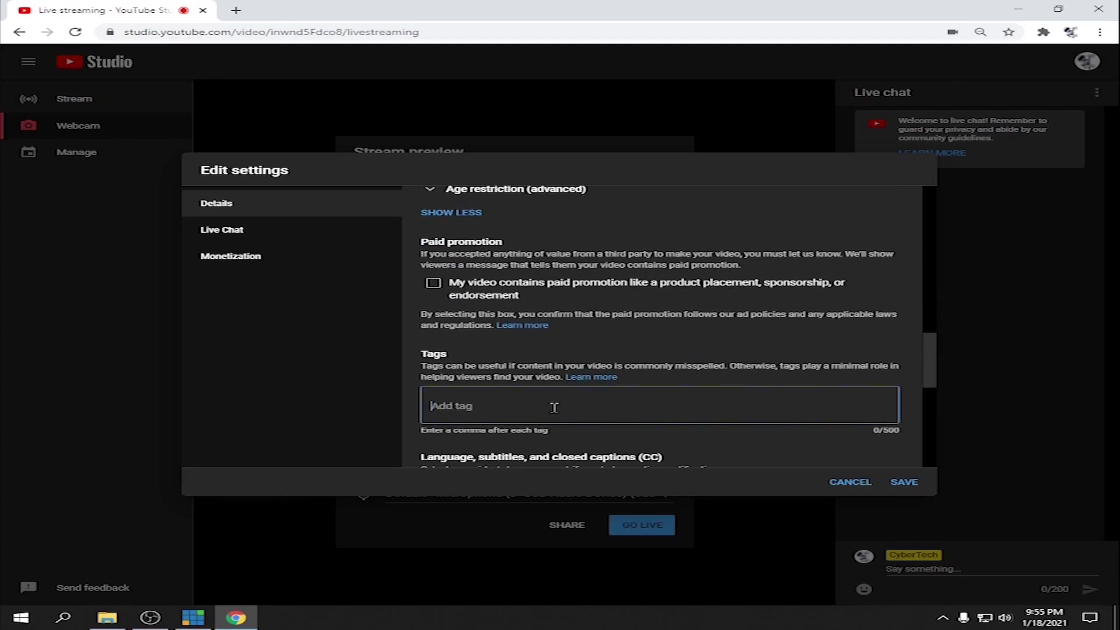
scroll(778, 382, down, 3)
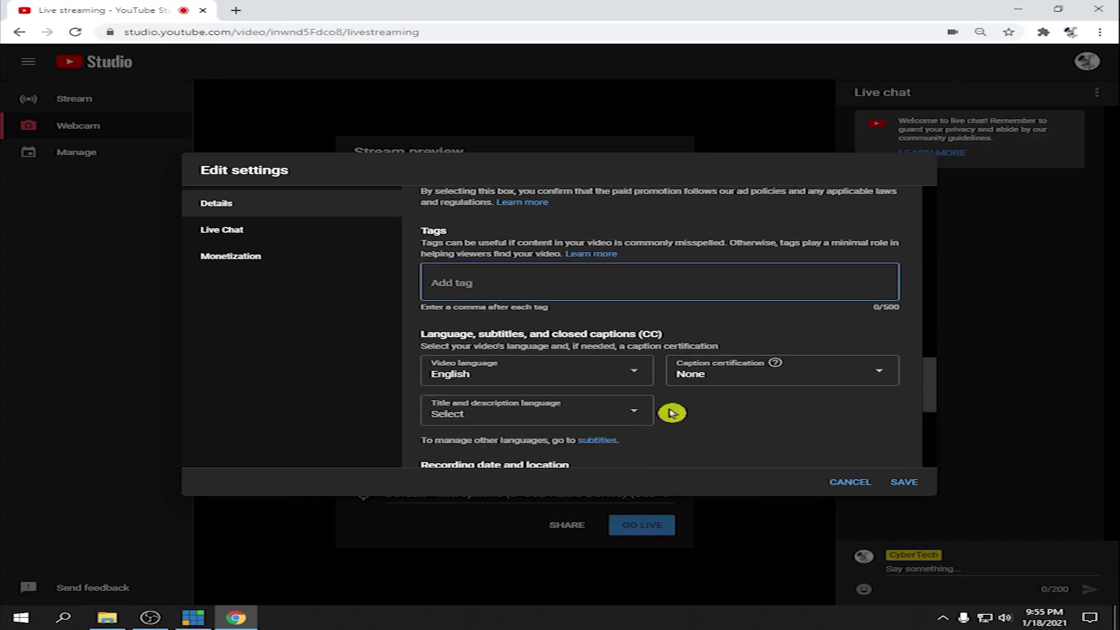
scroll(672, 413, down, 4)
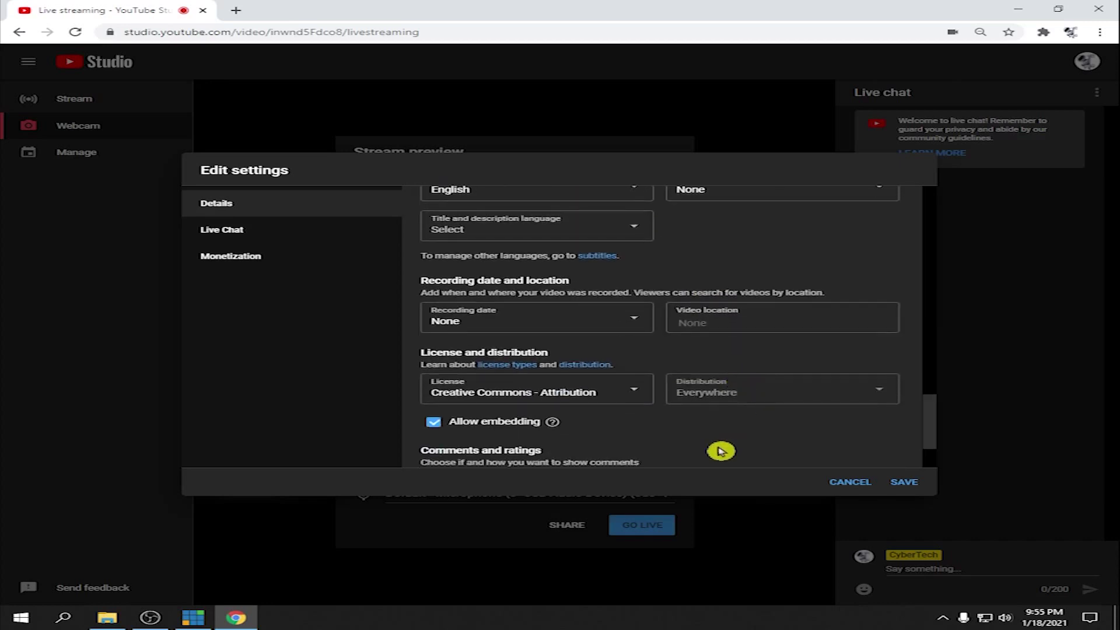
scroll(719, 450, down, 1)
scroll(606, 381, down, 1)
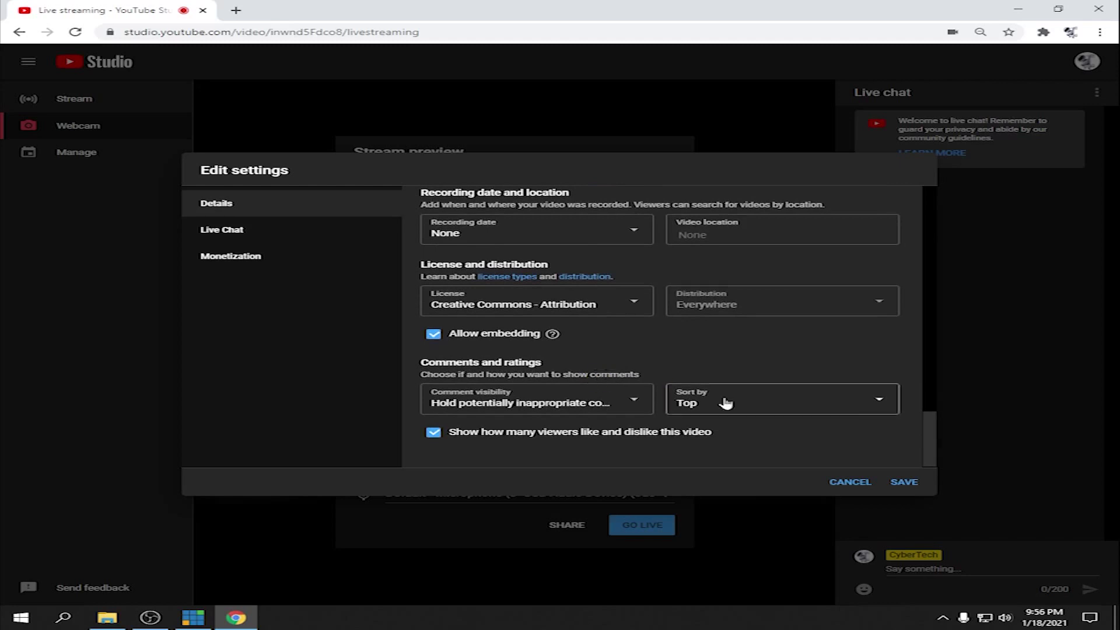
Turn on live chat slow mode with 60 seconds between messages.
click(233, 231)
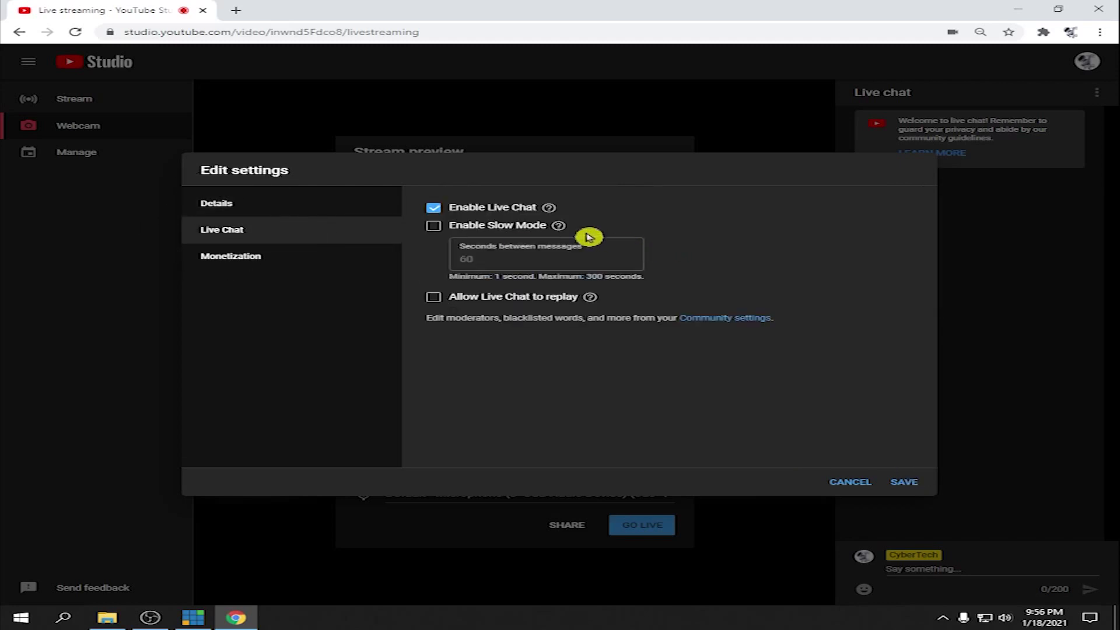
click(433, 227)
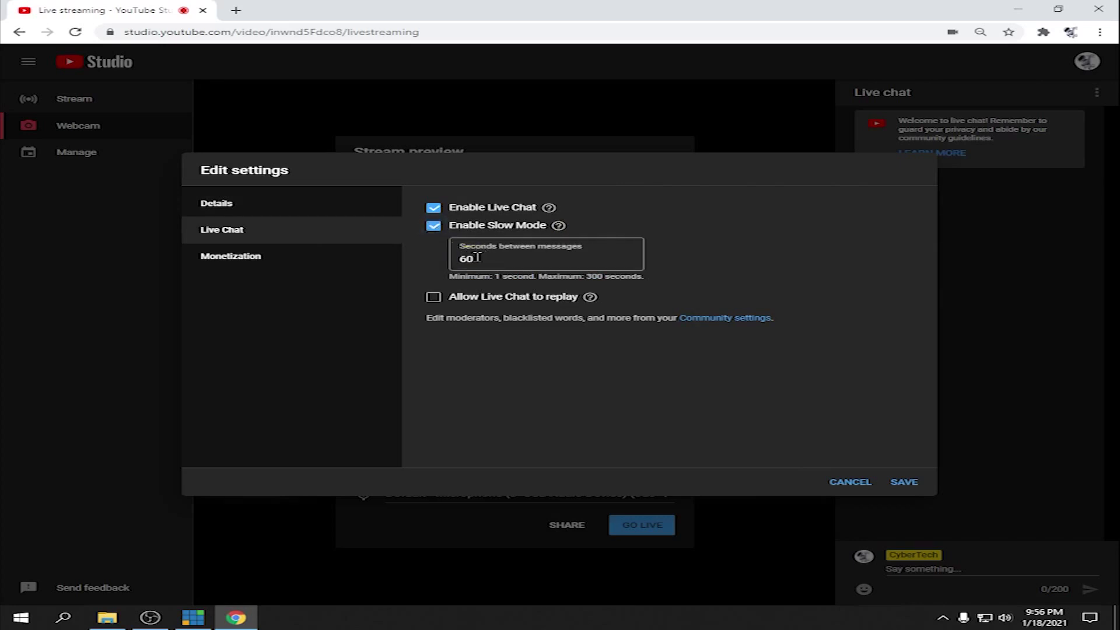
click(482, 259)
Return to Details and save the broadcast settings.
click(235, 204)
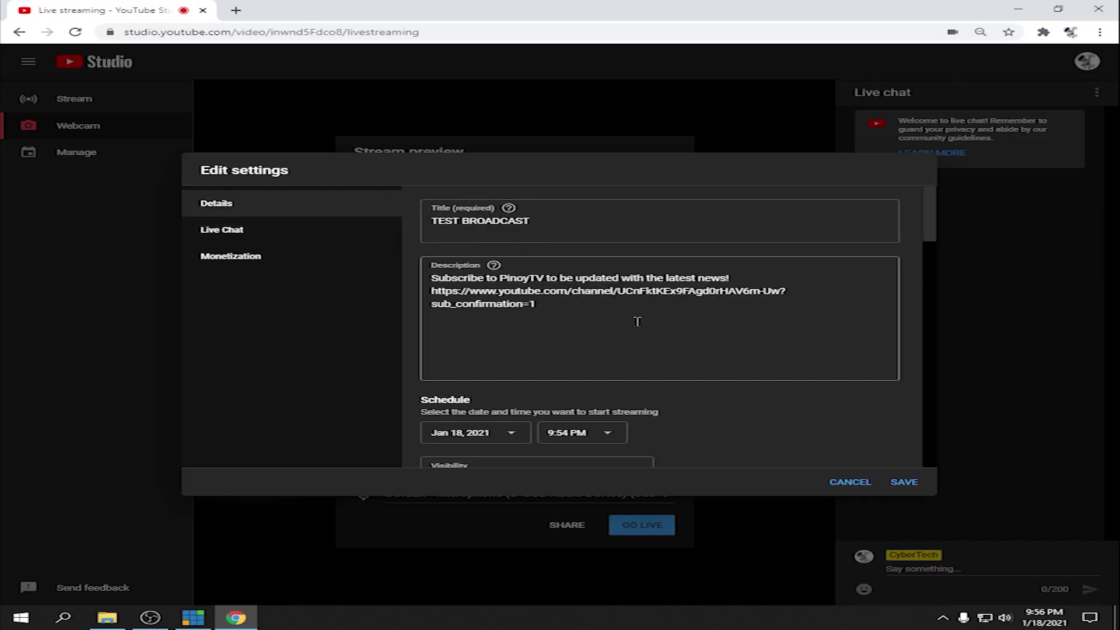
click(589, 214)
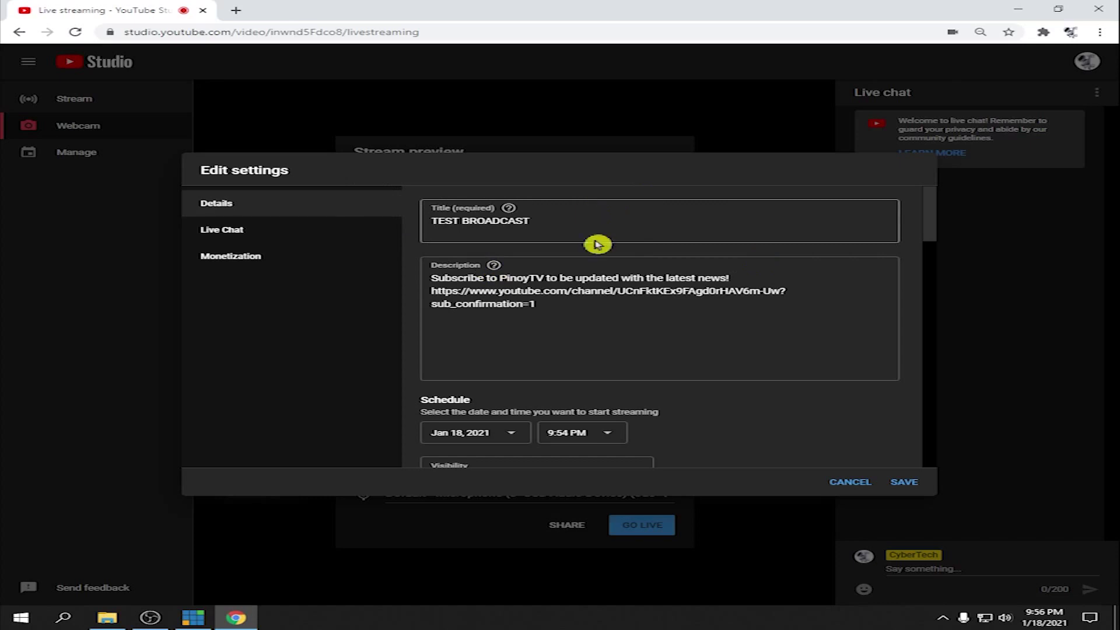
scroll(730, 328, down, 10)
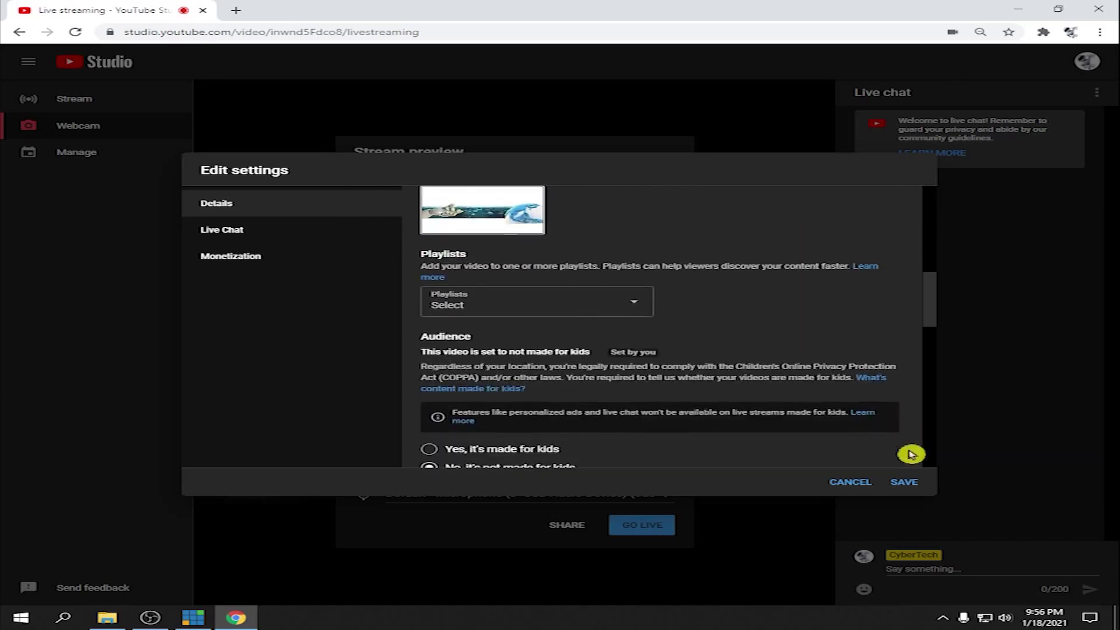
click(905, 482)
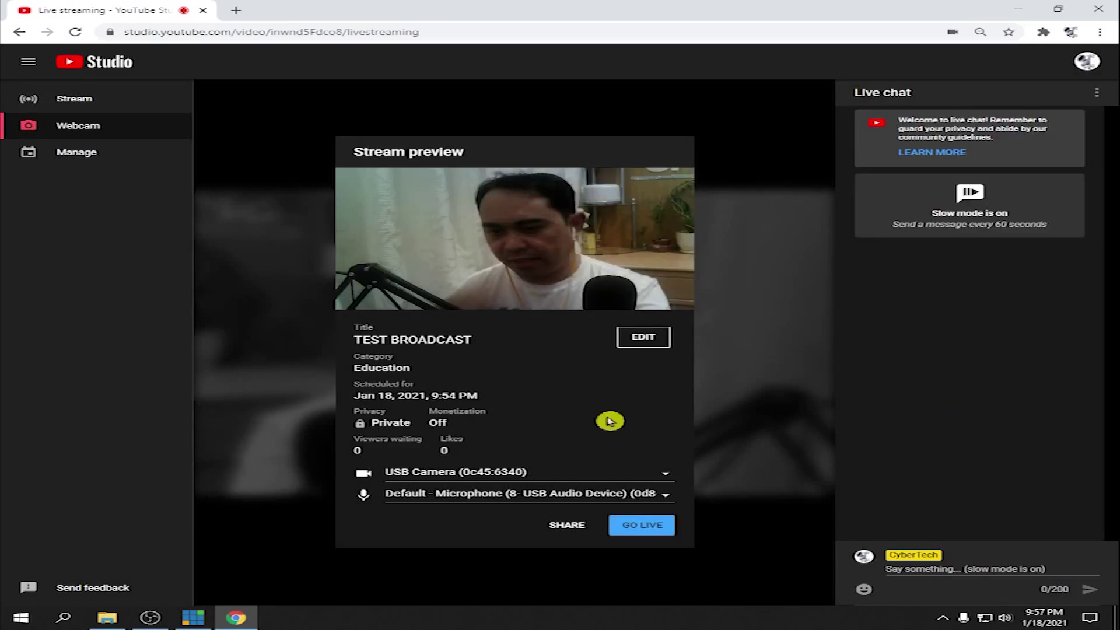
Go live with TEST BROADCAST, then end the stream after about 30 seconds.
click(641, 526)
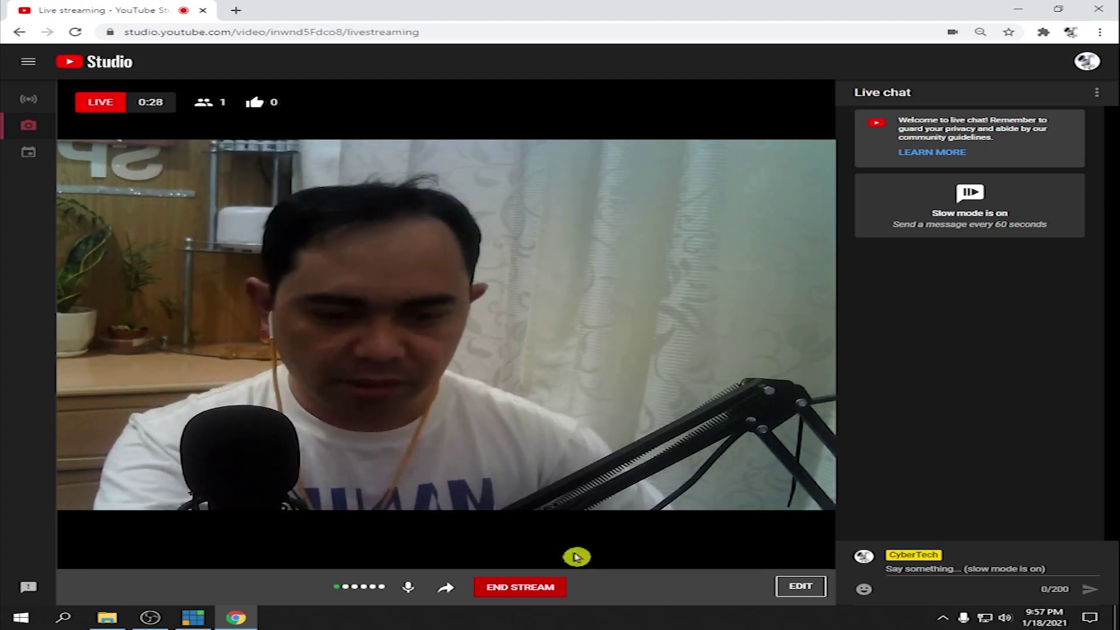
click(521, 588)
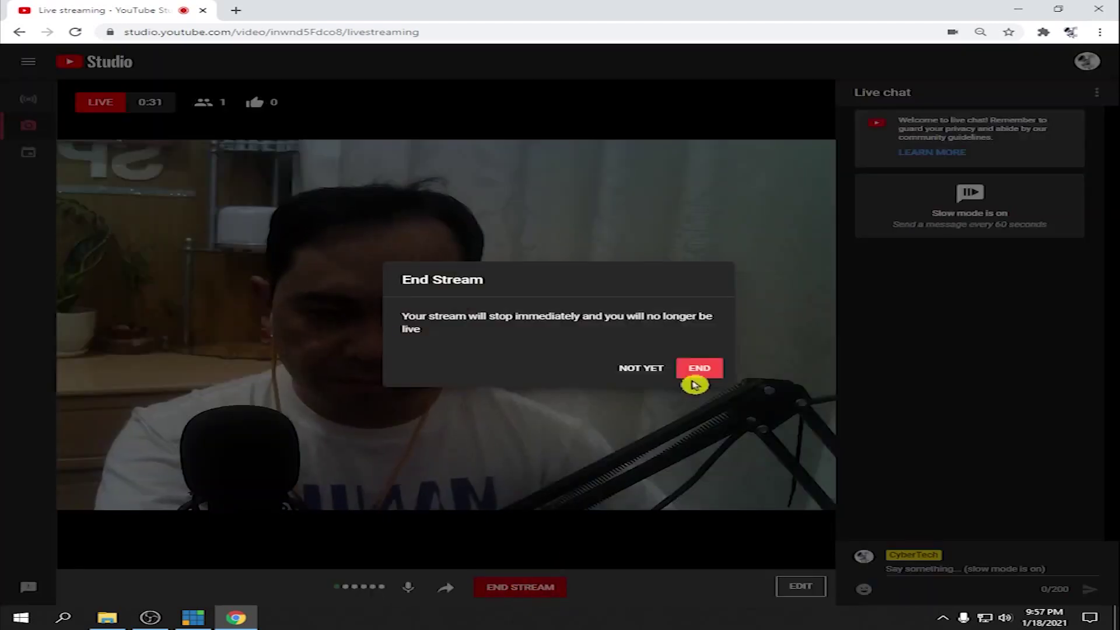
click(695, 382)
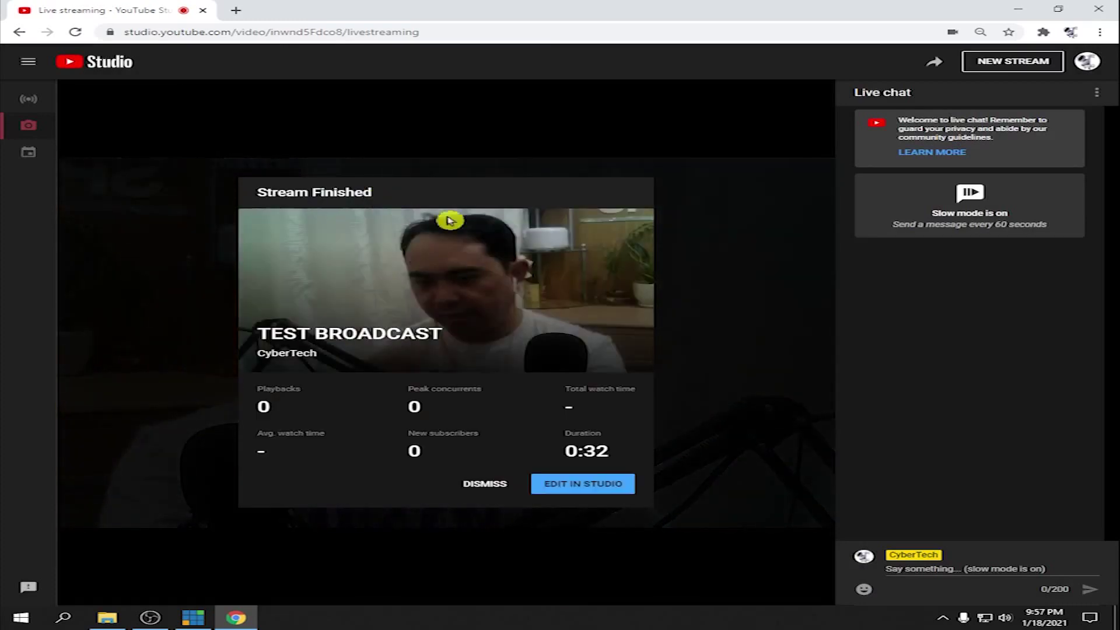
Delete the TEST BROADCAST replay forever from Manage, then go to the Stream page.
click(484, 485)
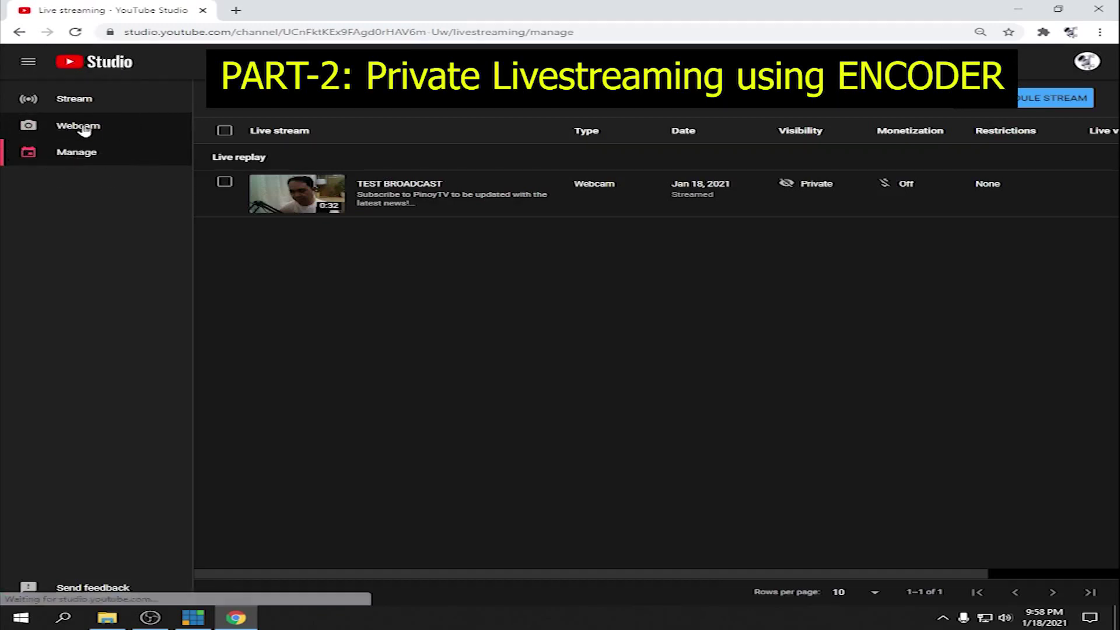
click(225, 182)
click(482, 138)
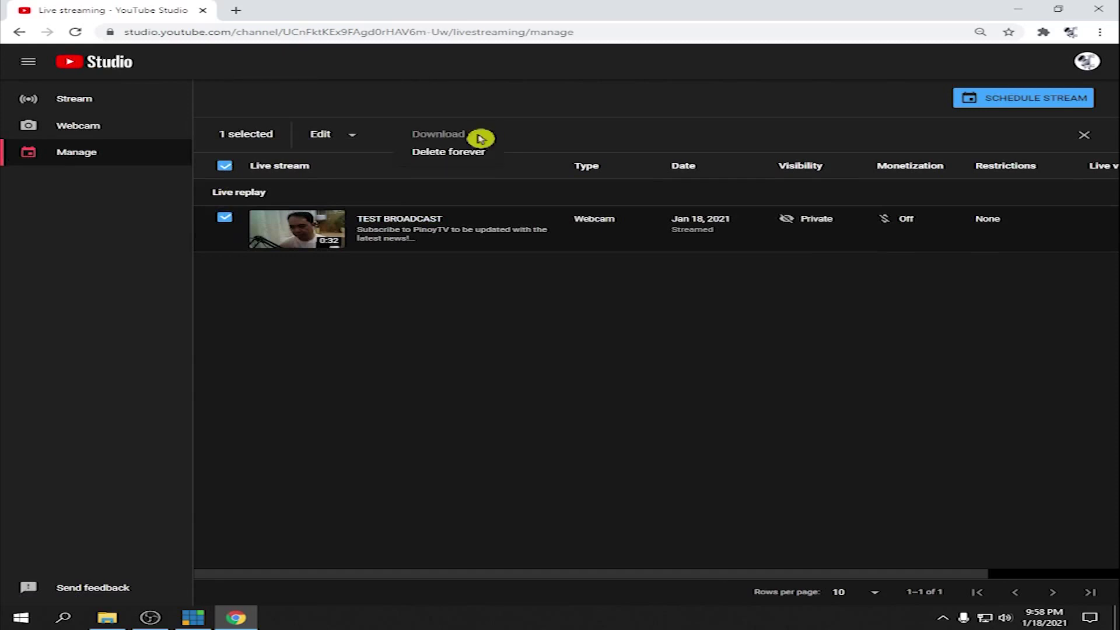
click(430, 152)
click(364, 343)
click(744, 381)
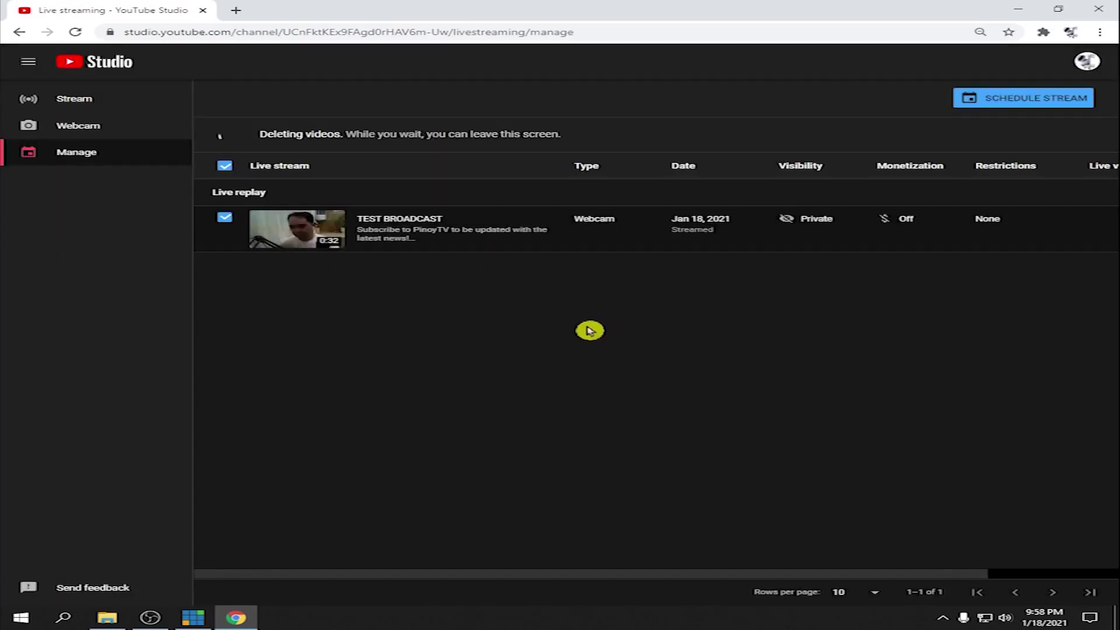
click(86, 102)
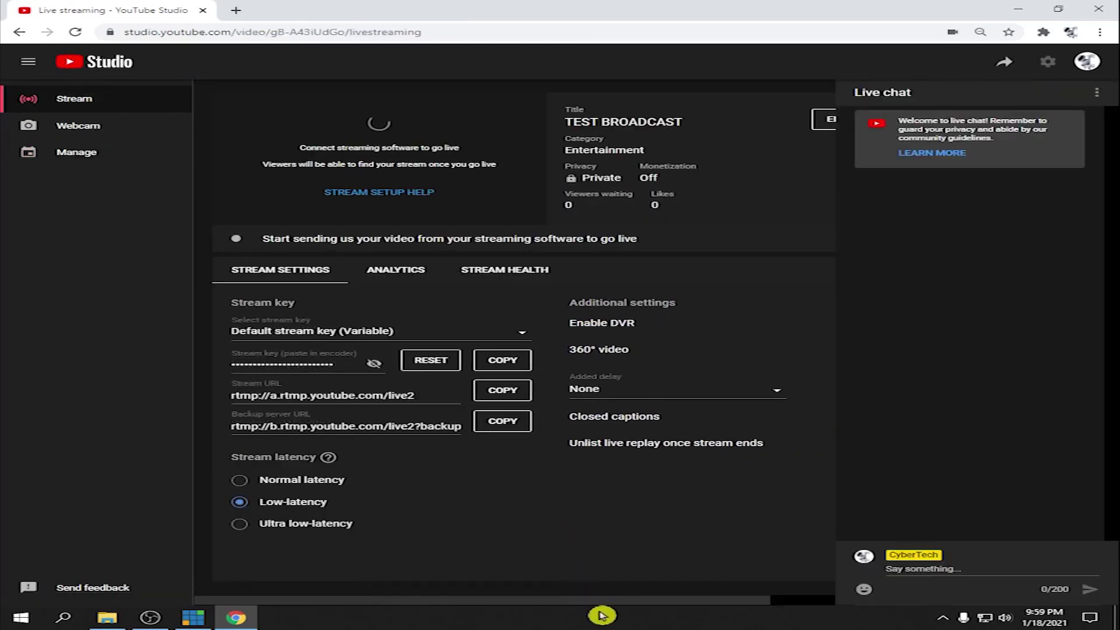
Open the TEST BROADCAST stream's Edit settings, leaving title and description unchanged, and expand Visibility.
drag(605, 607, 750, 515)
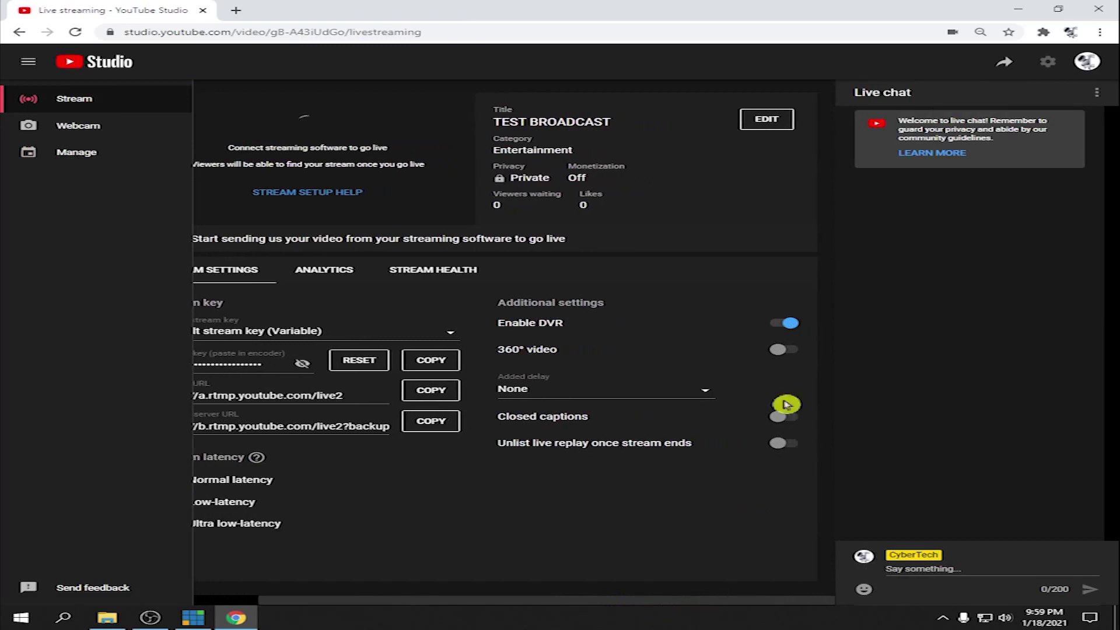
click(767, 120)
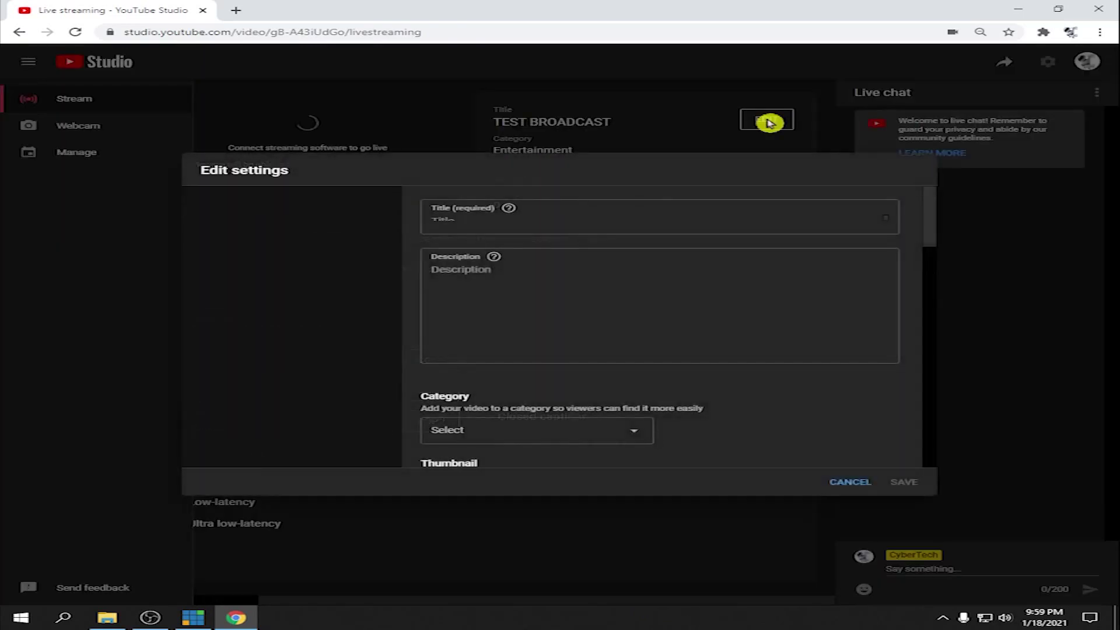
drag(539, 221, 428, 221)
drag(624, 235, 452, 220)
click(555, 220)
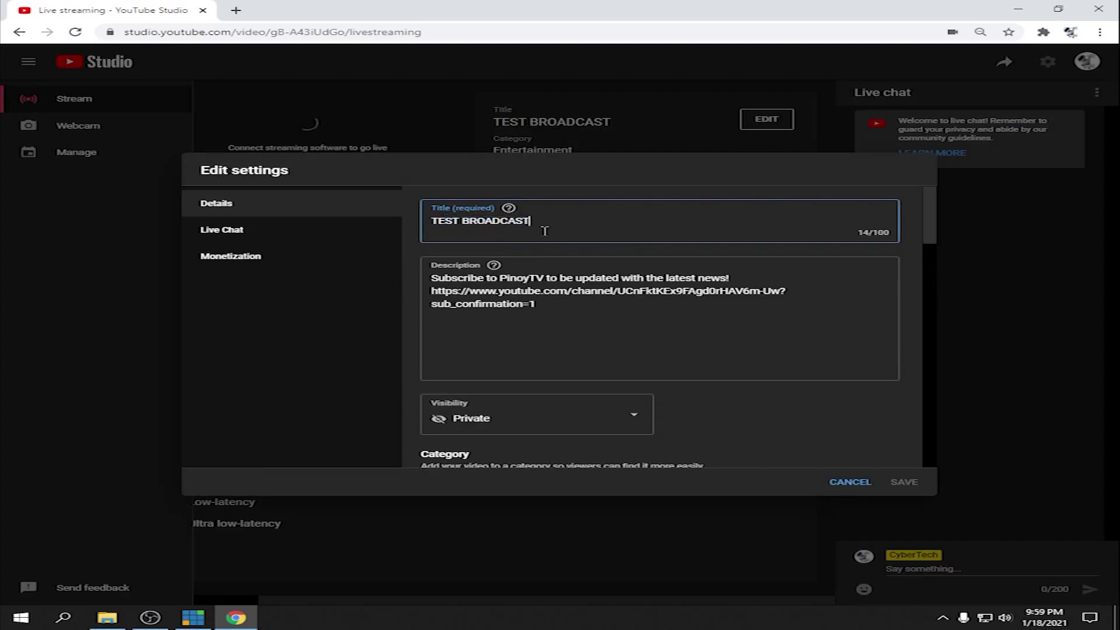
drag(611, 332, 400, 280)
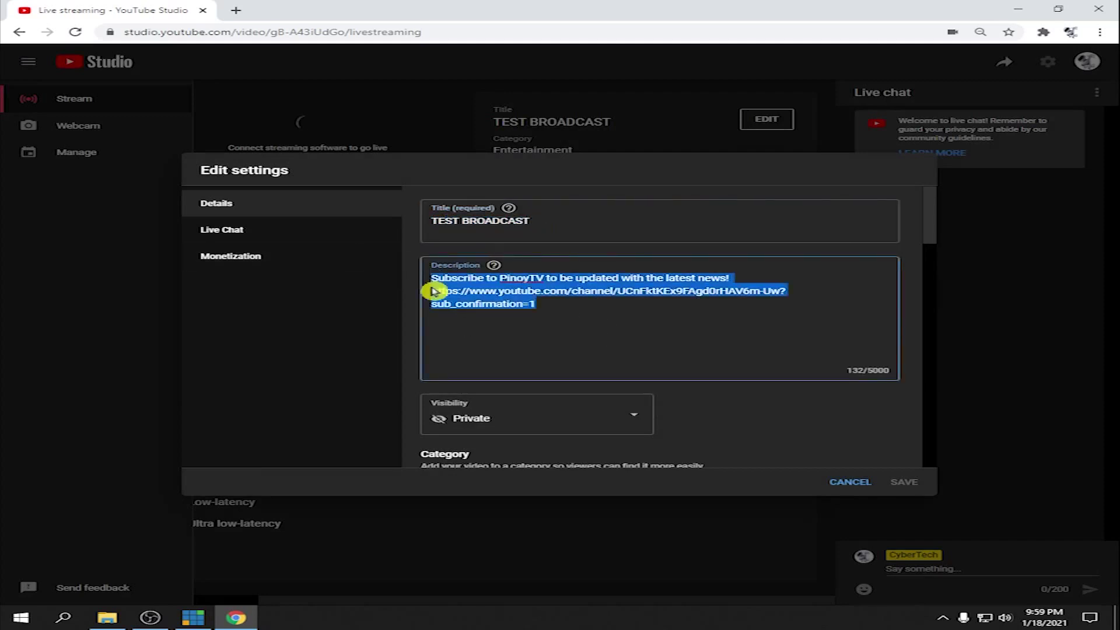
click(625, 350)
scroll(671, 379, down, 3)
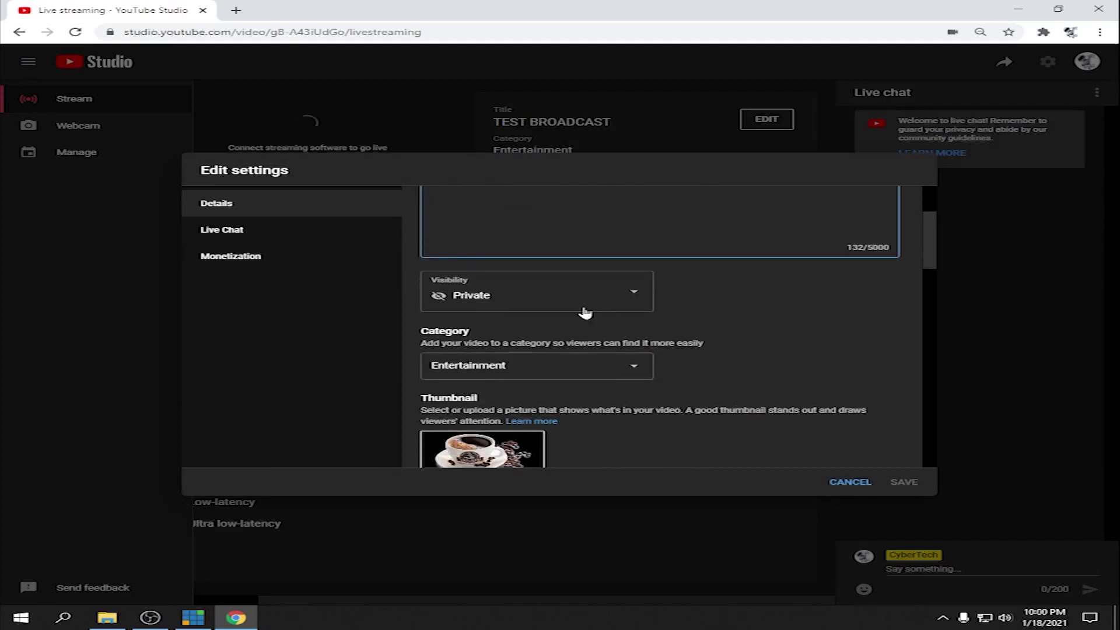
click(640, 296)
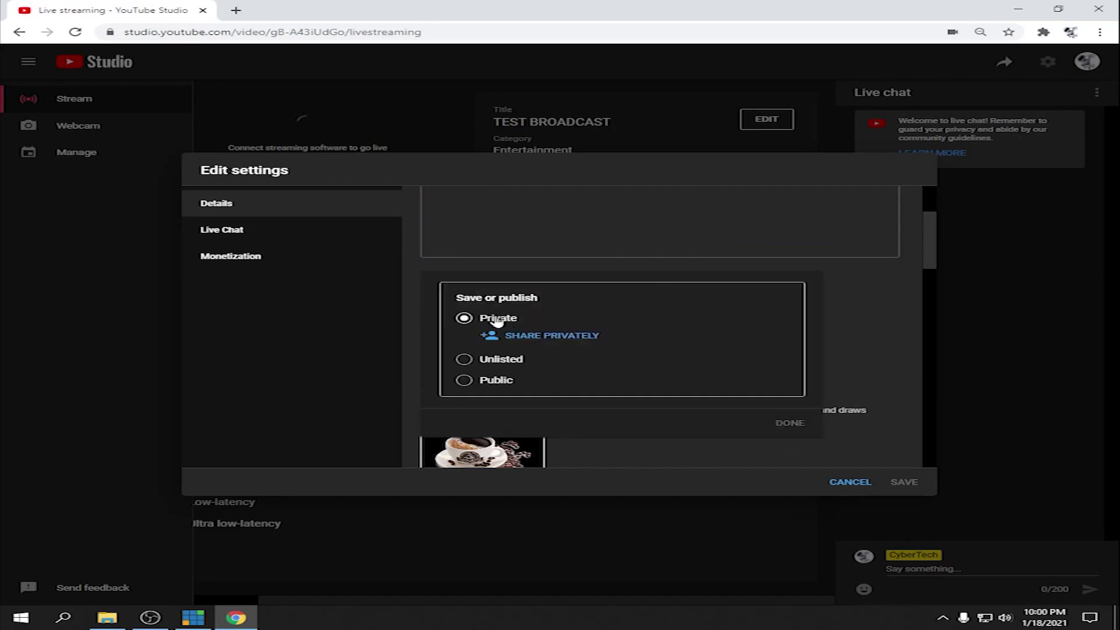
Share the Private stream with the invitee's e-mail address, with Notify via email ticked.
click(561, 337)
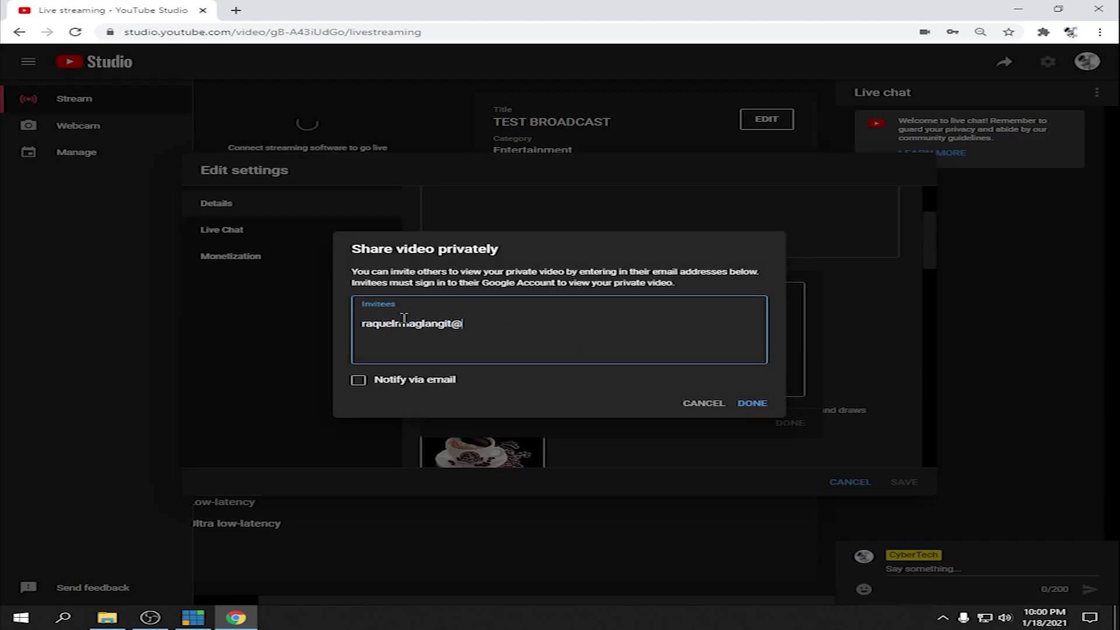
key(Return)
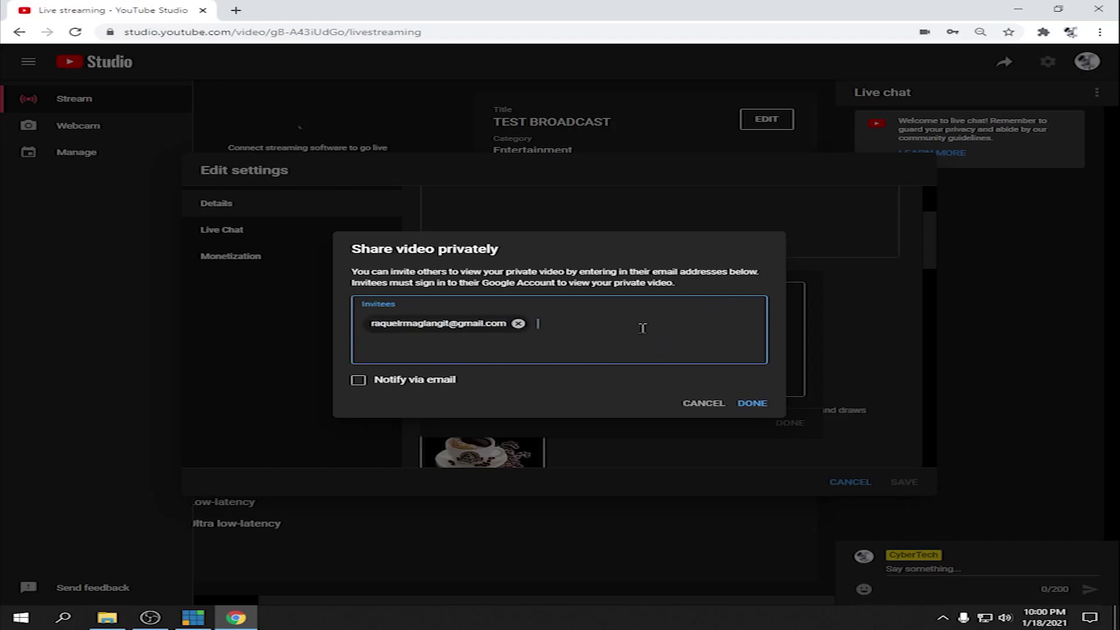
click(525, 347)
click(528, 387)
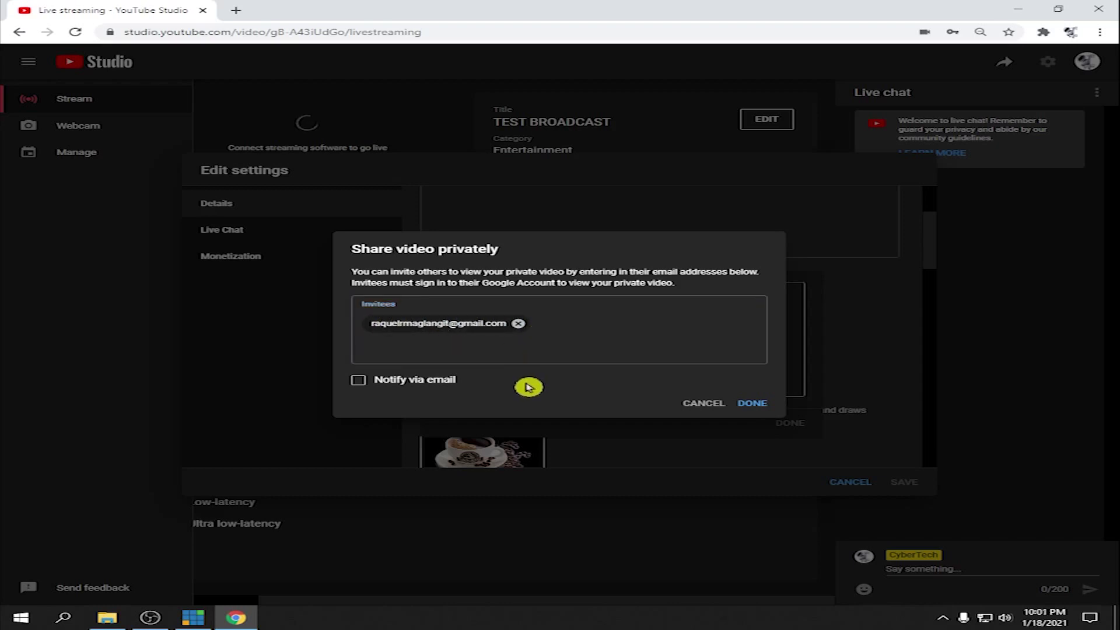
click(360, 383)
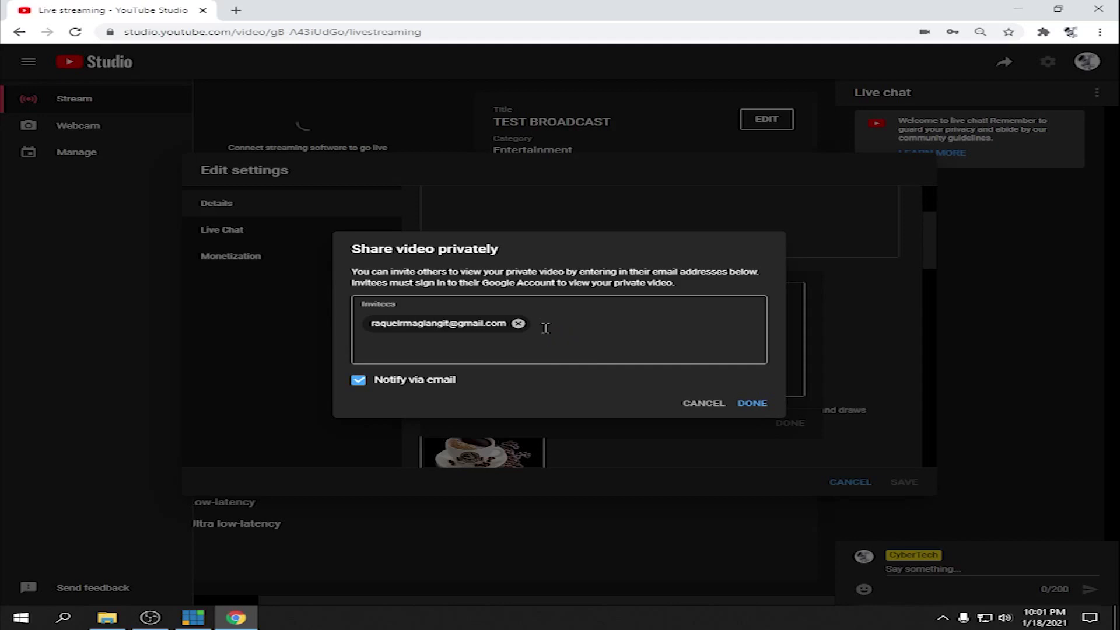
click(752, 404)
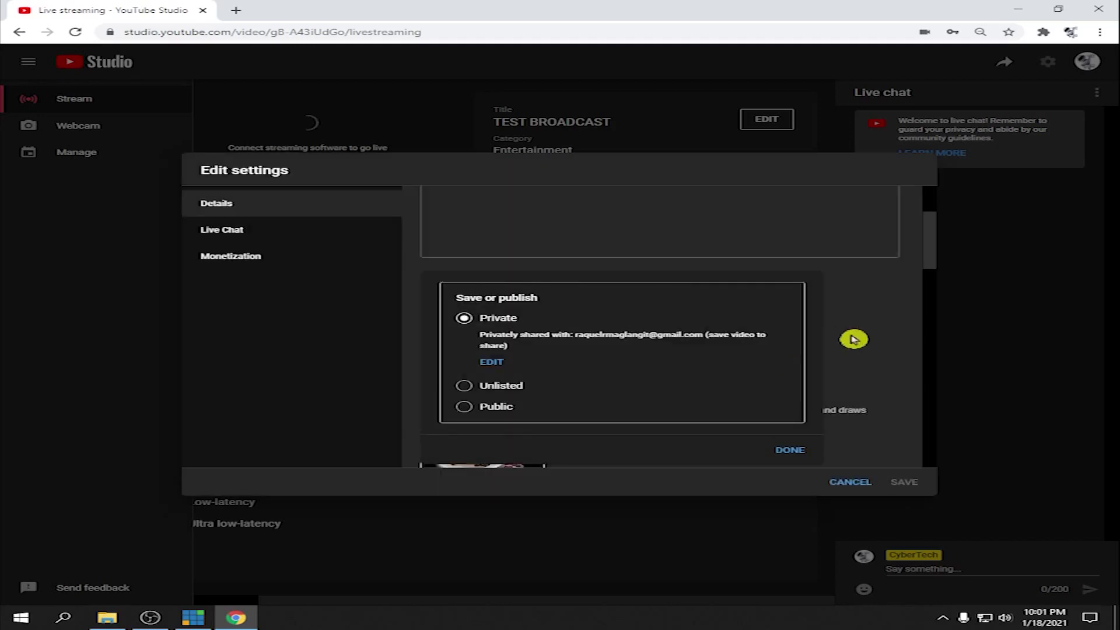
click(790, 452)
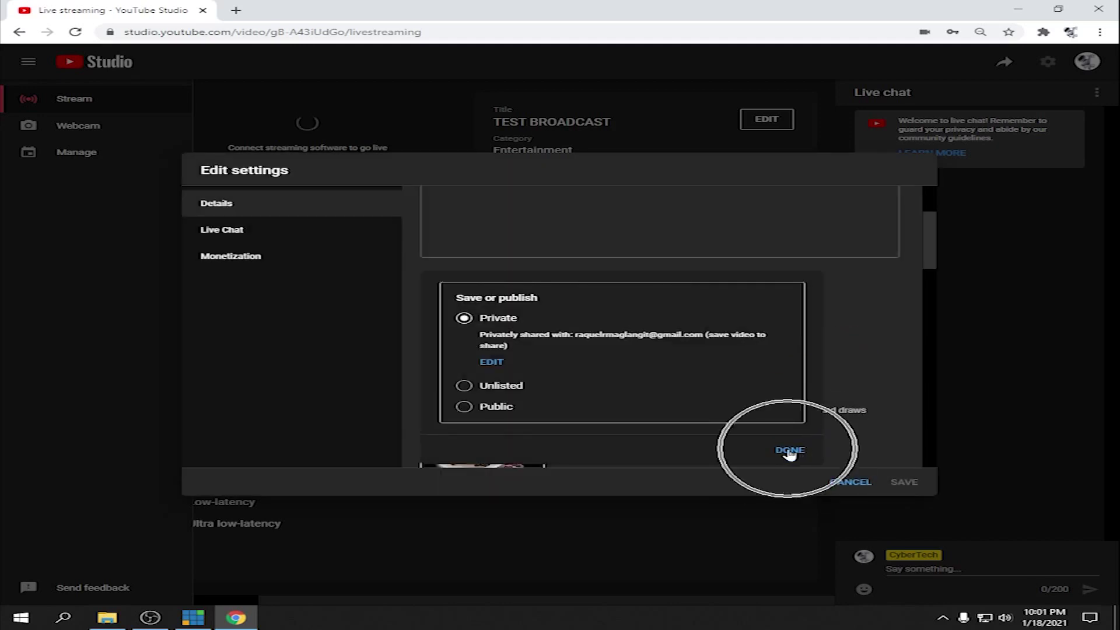
scroll(768, 279, down, 2)
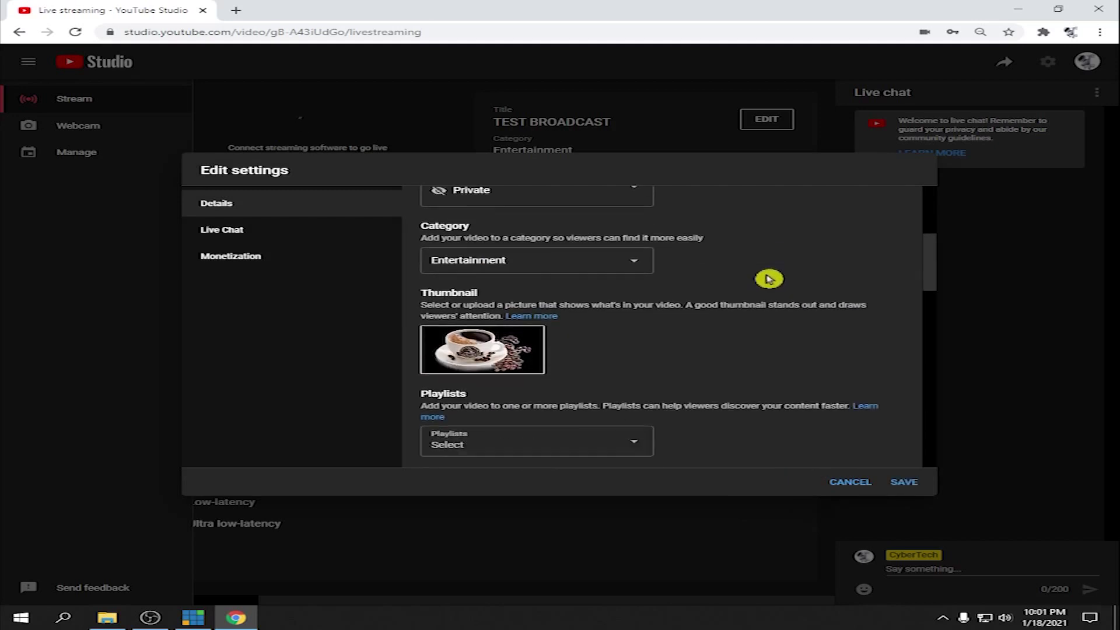
scroll(771, 344, down, 1)
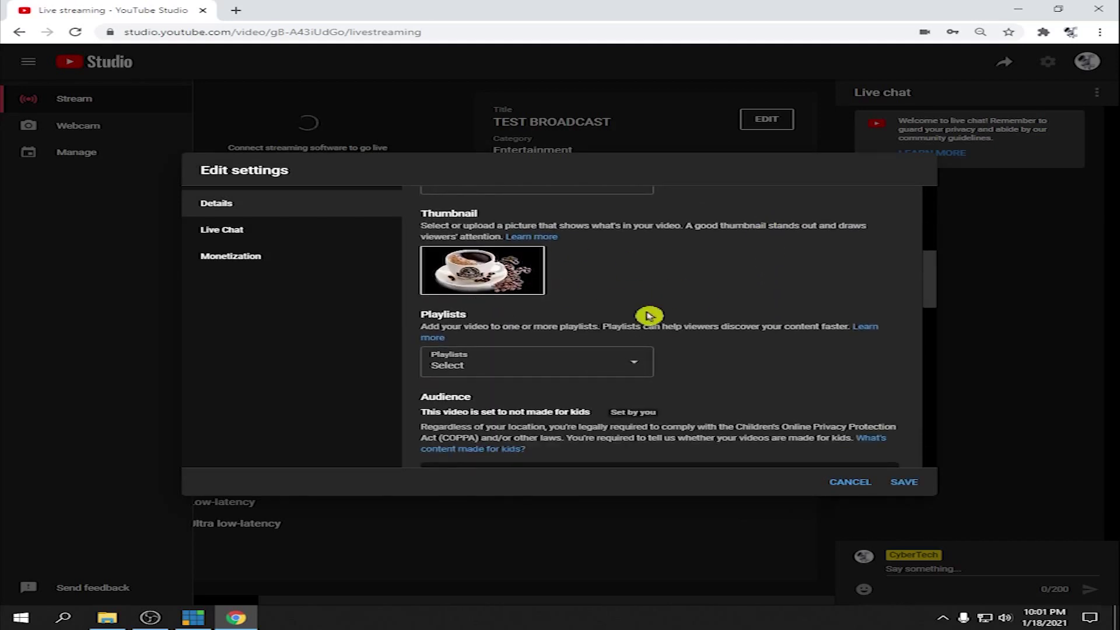
mouse_move(497, 271)
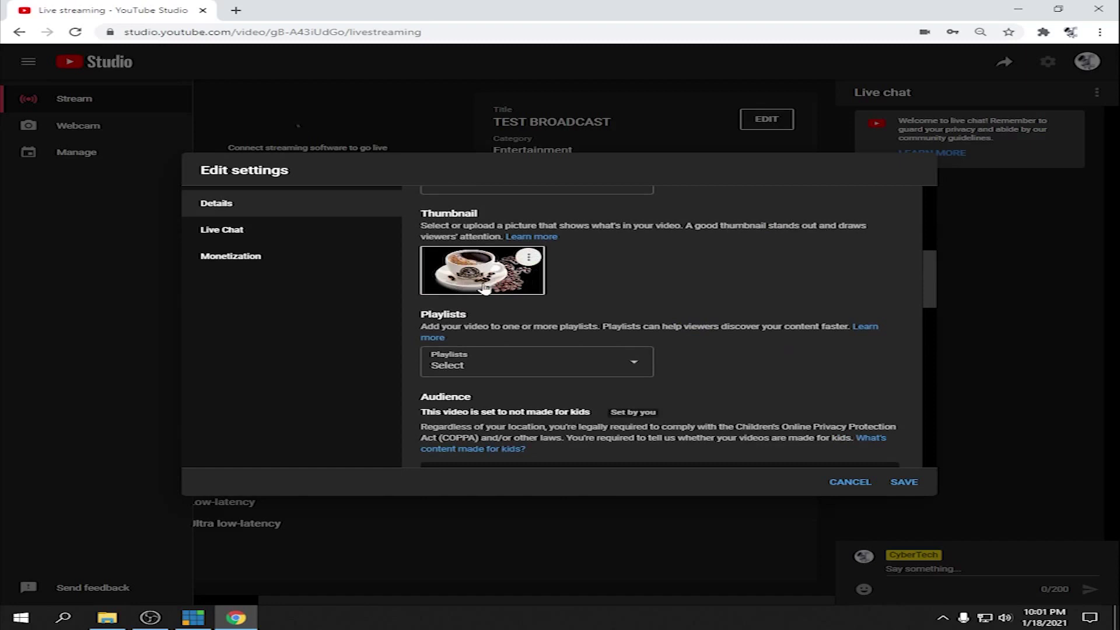
scroll(723, 322, down, 1)
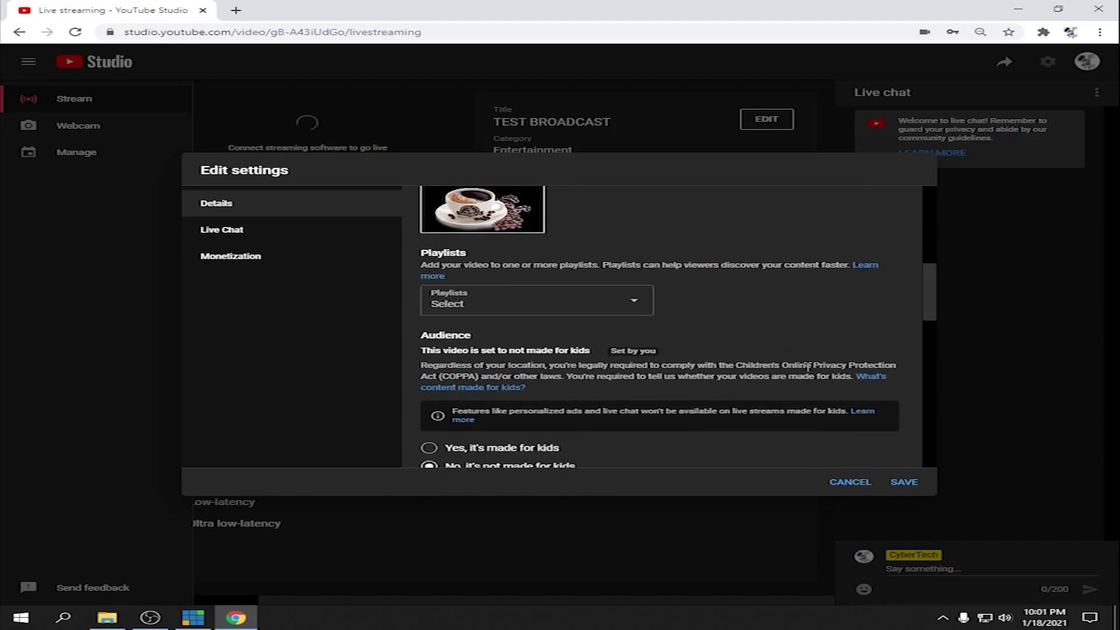
scroll(808, 369, down, 2)
scroll(604, 378, down, 3)
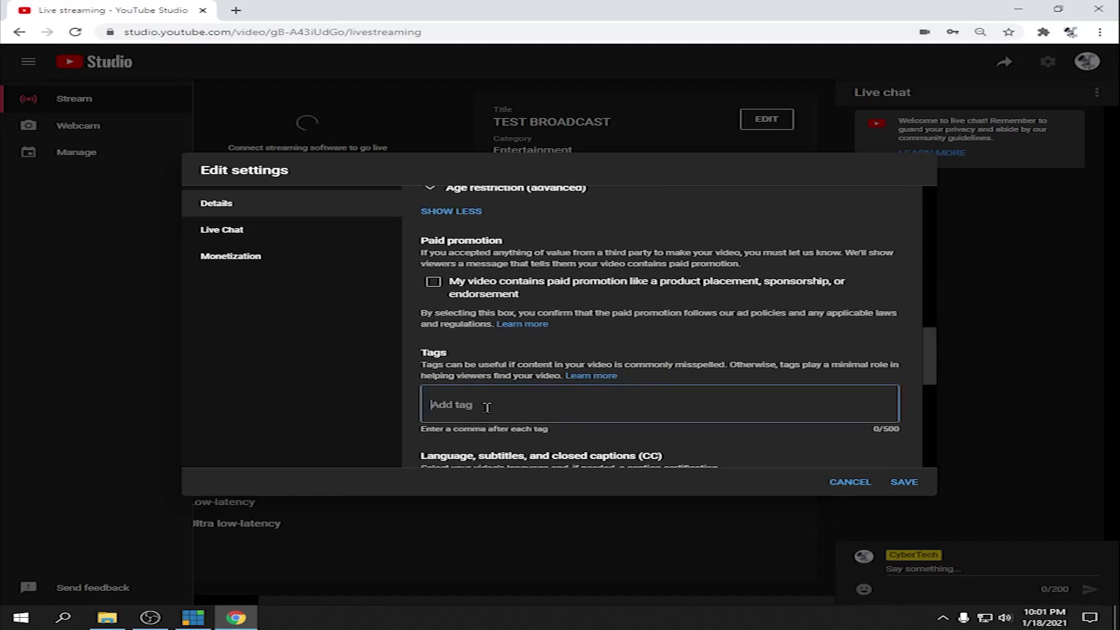
scroll(583, 418, down, 2)
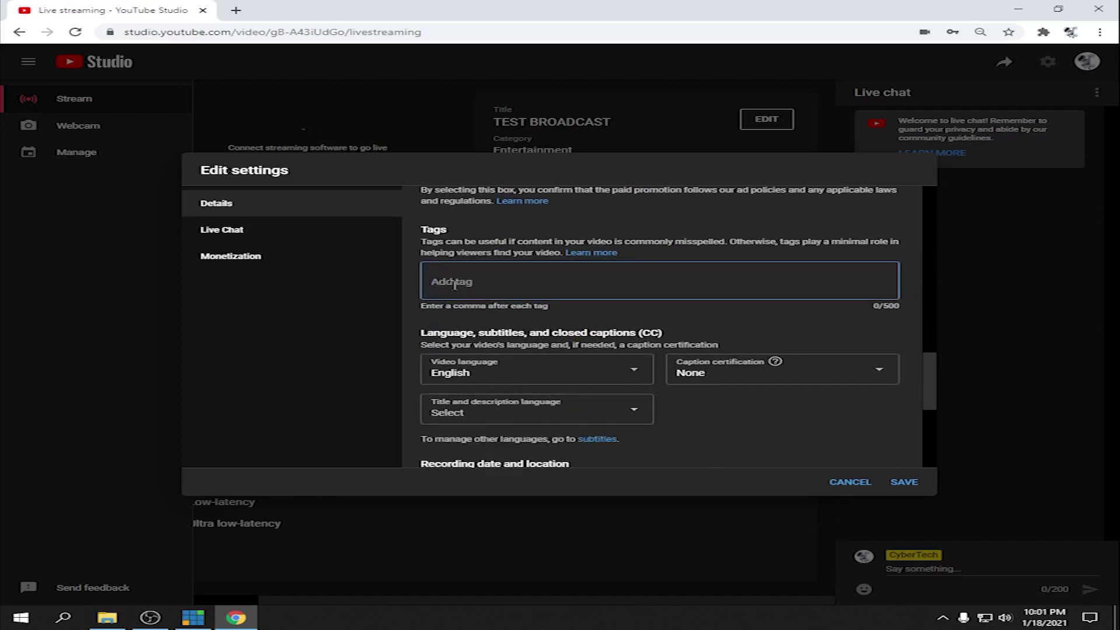
scroll(698, 287, down, 1)
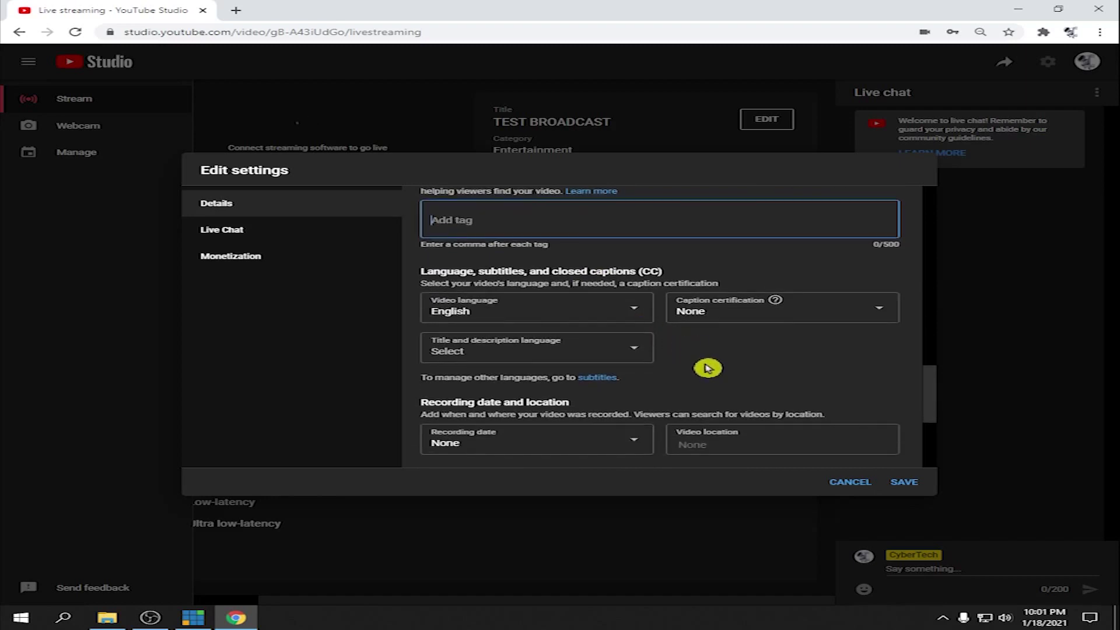
scroll(723, 368, down, 2)
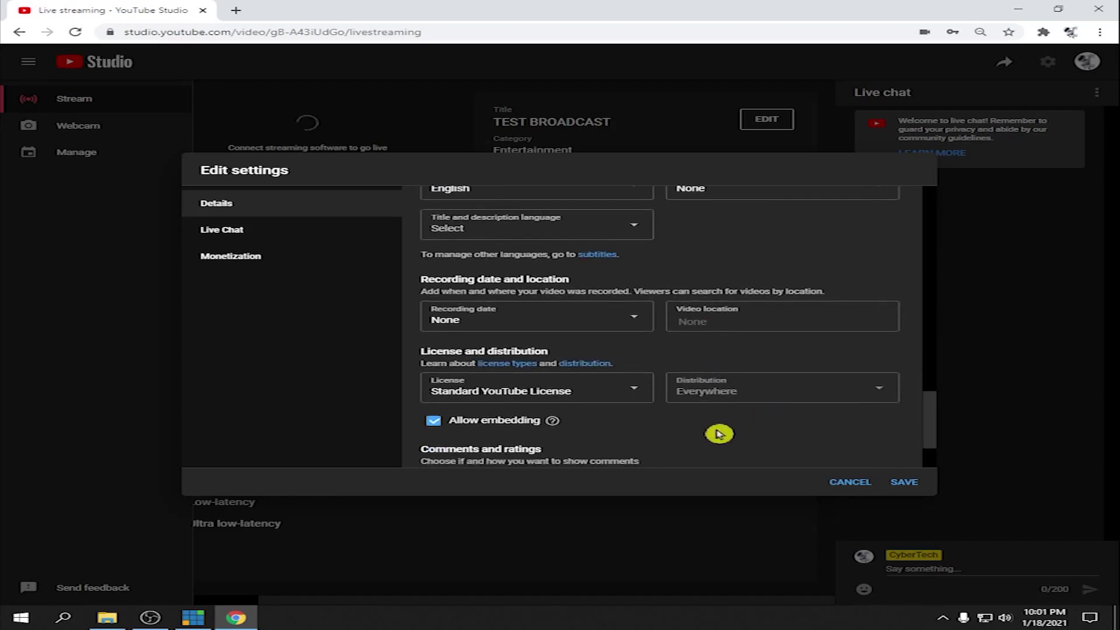
scroll(718, 431, down, 2)
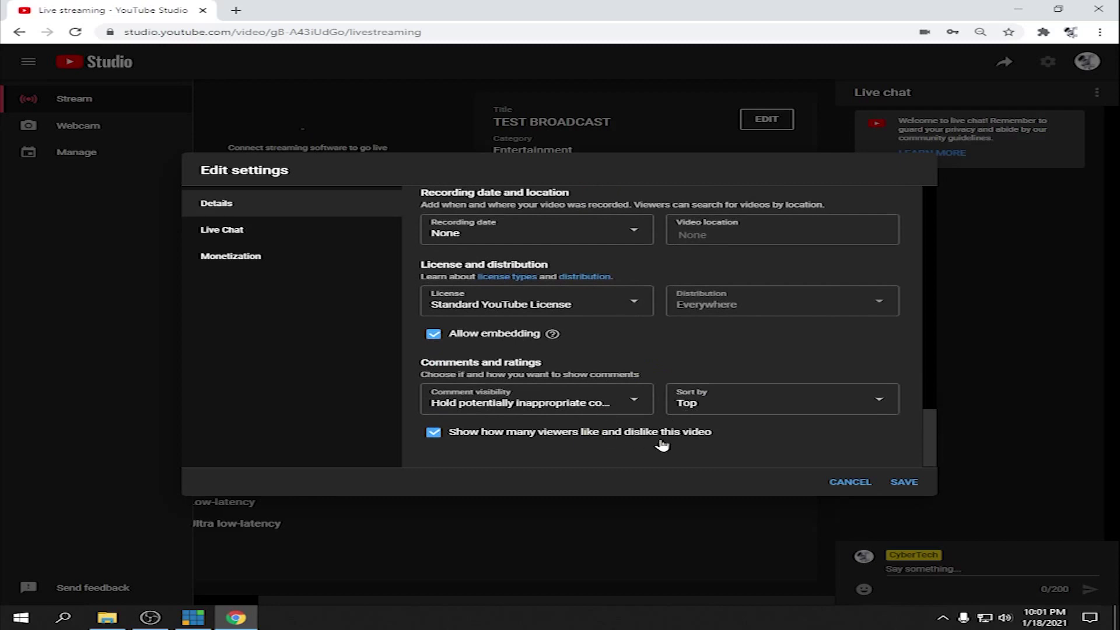
Enable live chat for the stream with slow mode turned on.
click(225, 232)
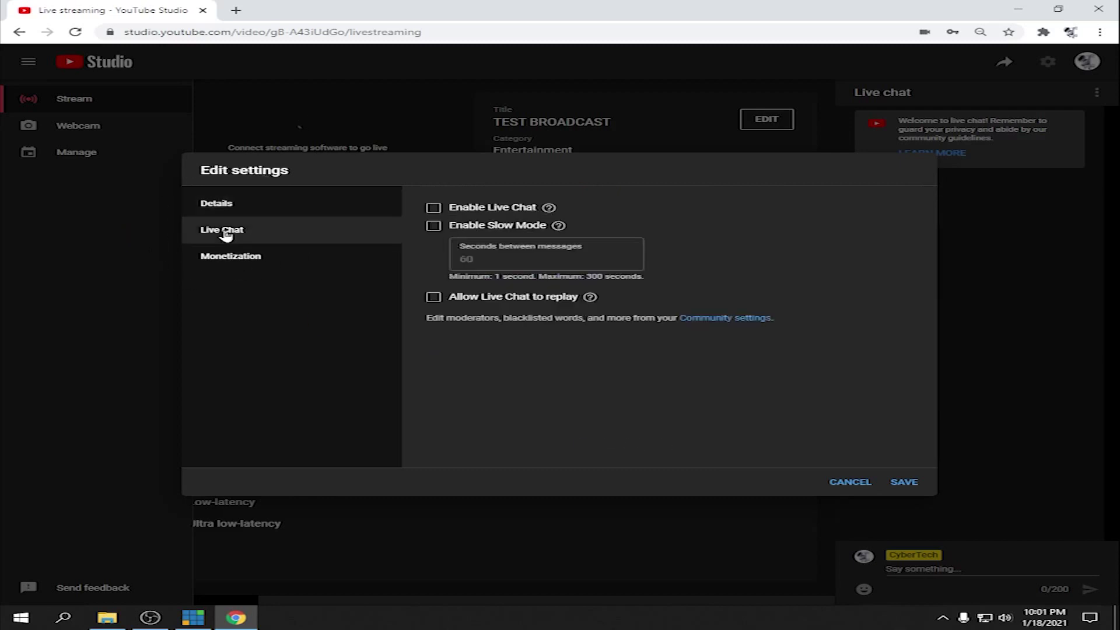
click(435, 209)
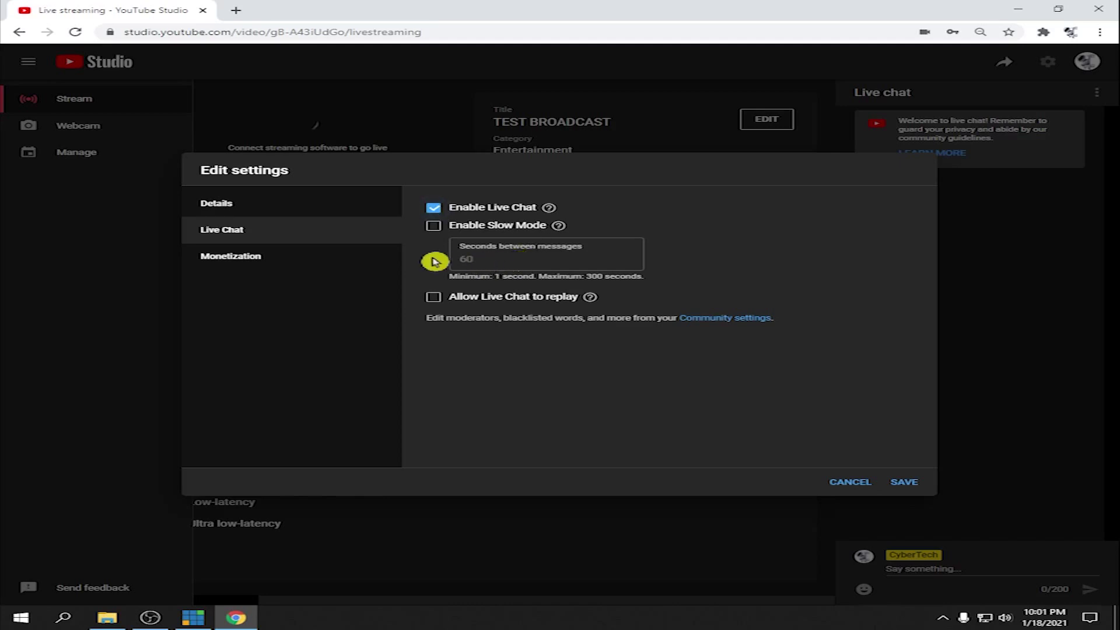
click(434, 230)
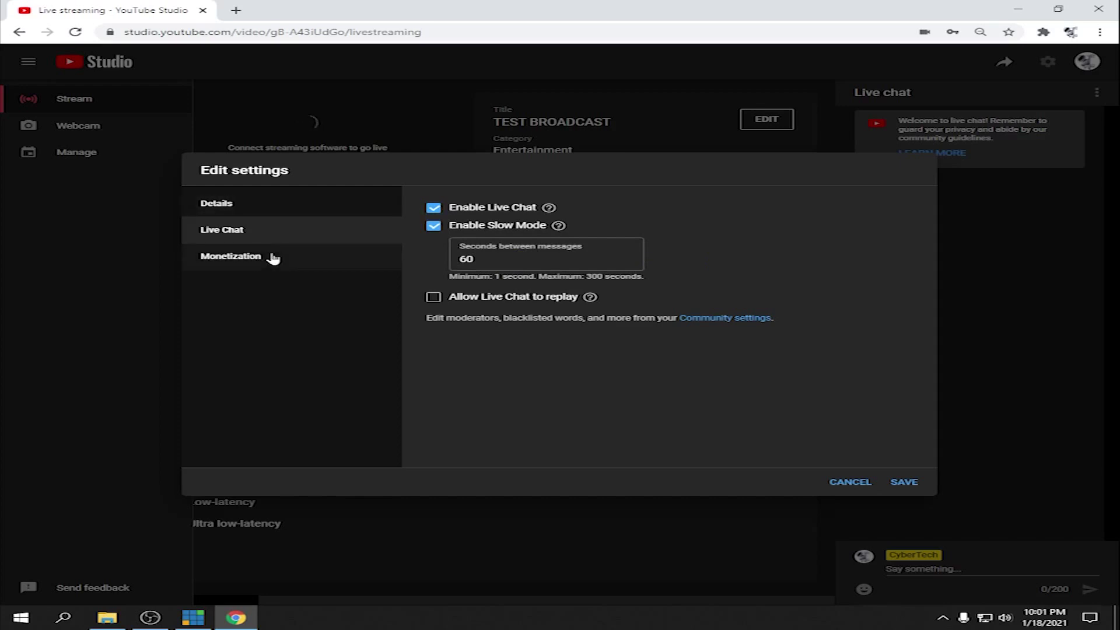
Keep monetization set to Off and save the stream settings.
click(254, 262)
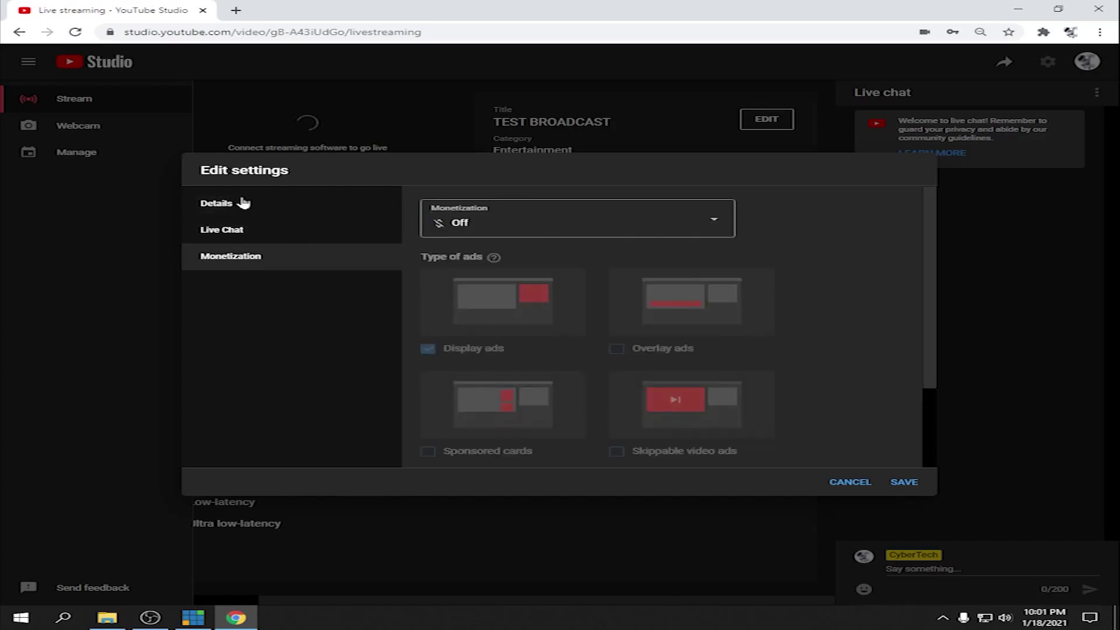
click(716, 219)
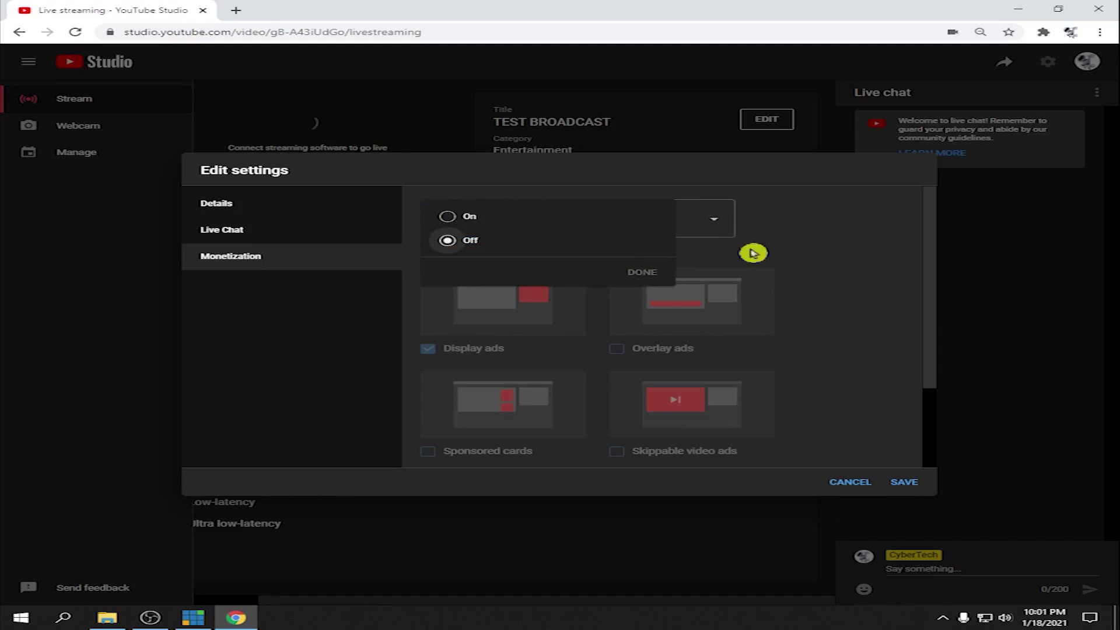
click(790, 240)
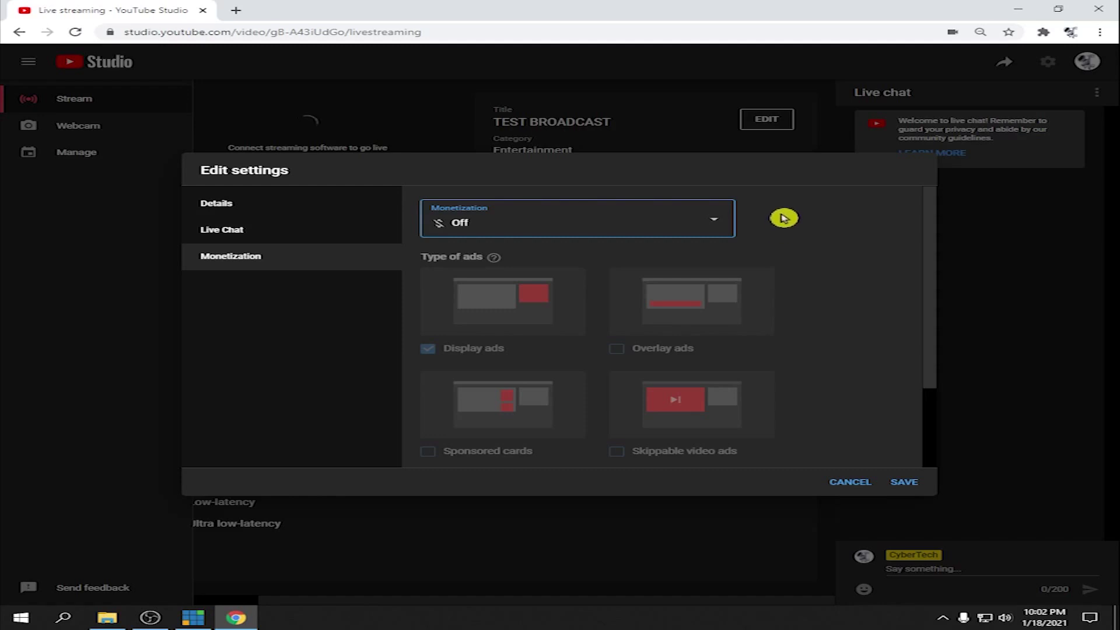
click(235, 206)
scroll(767, 393, down, 2)
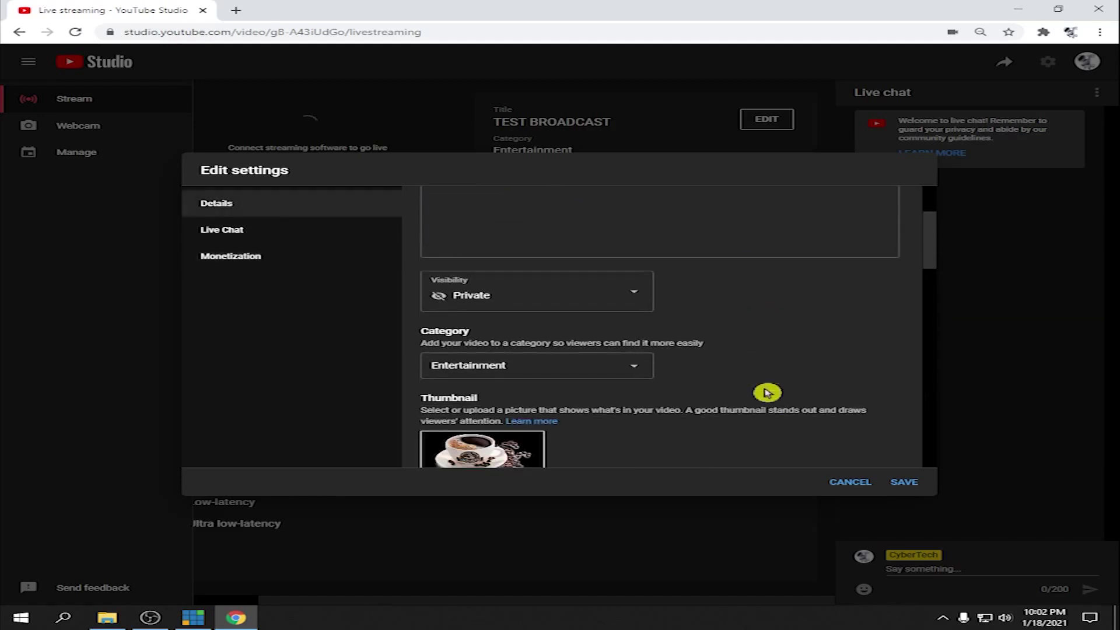
scroll(864, 432, down, 4)
click(907, 482)
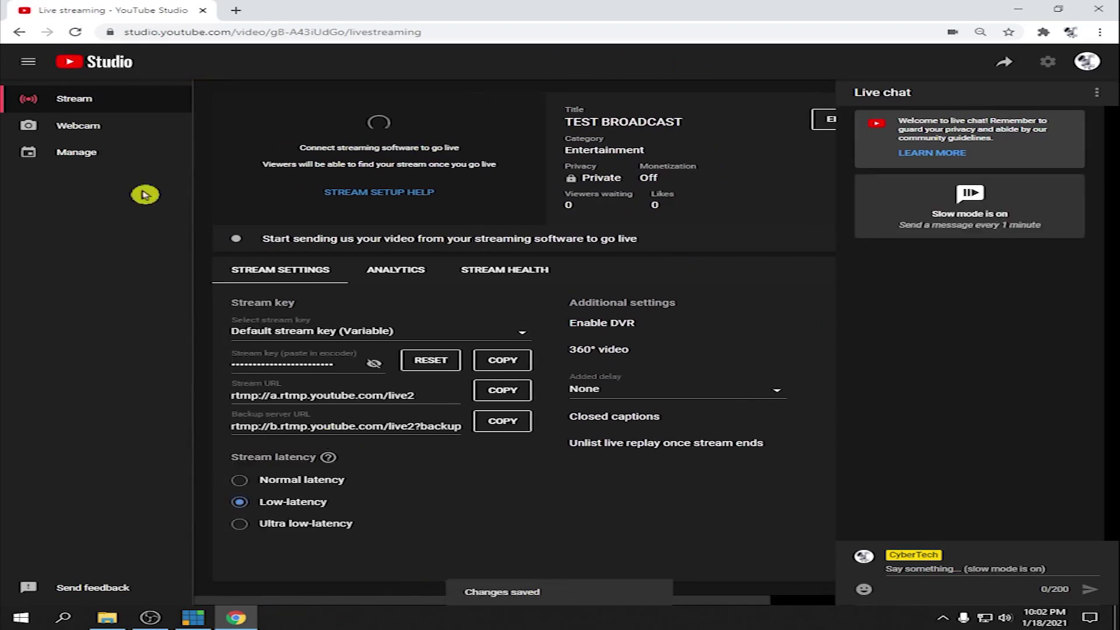
Collapse the sidebar and copy the Stream key to the clipboard.
click(28, 64)
click(131, 357)
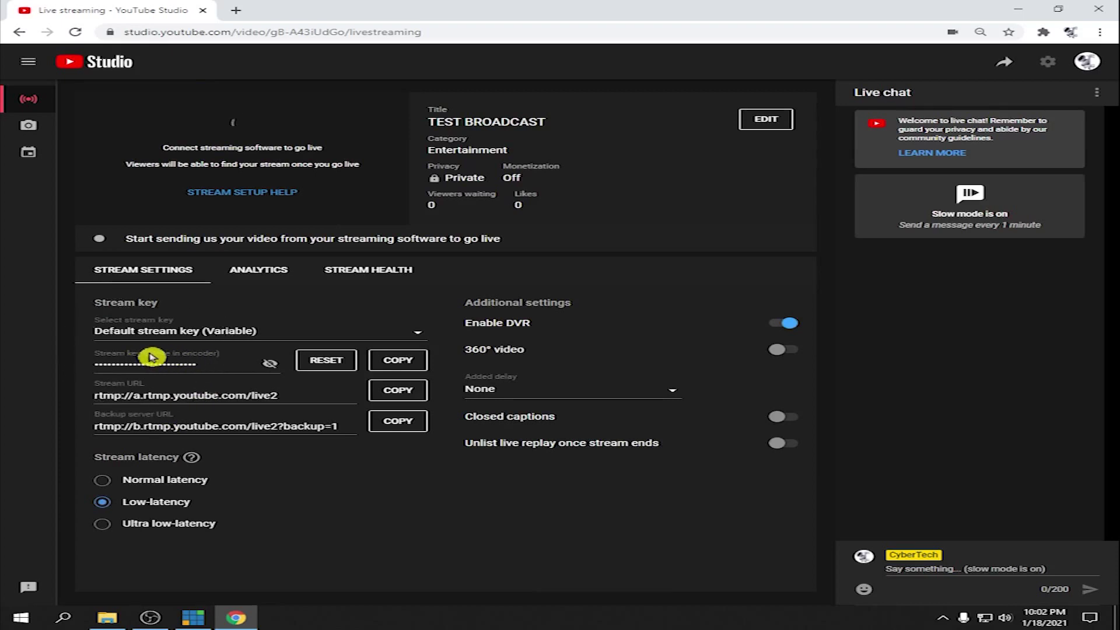
click(397, 362)
click(397, 363)
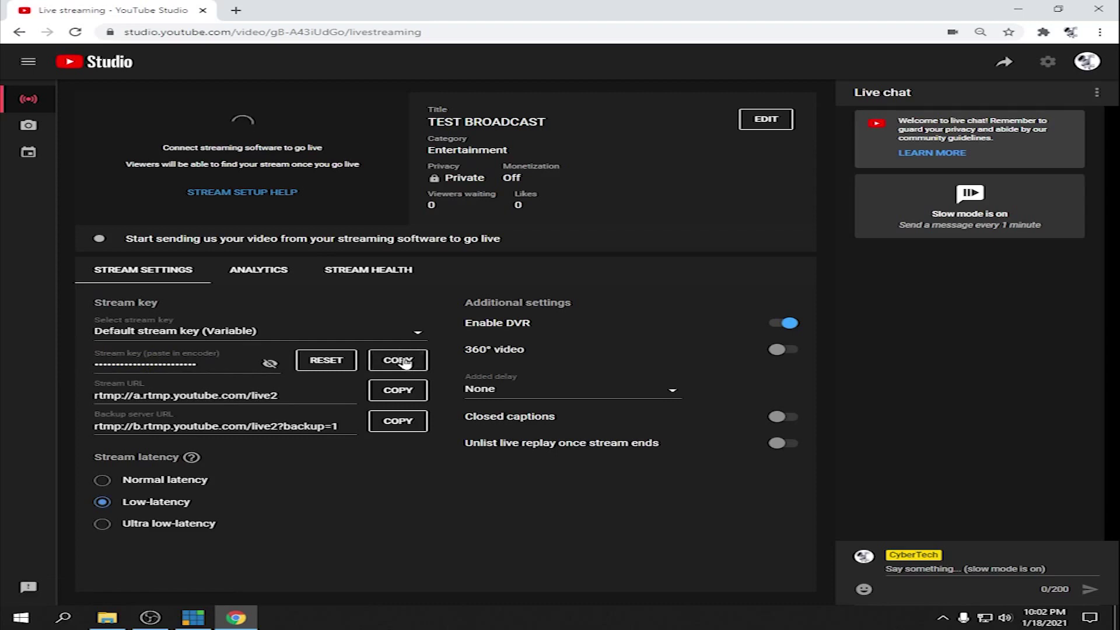
click(399, 363)
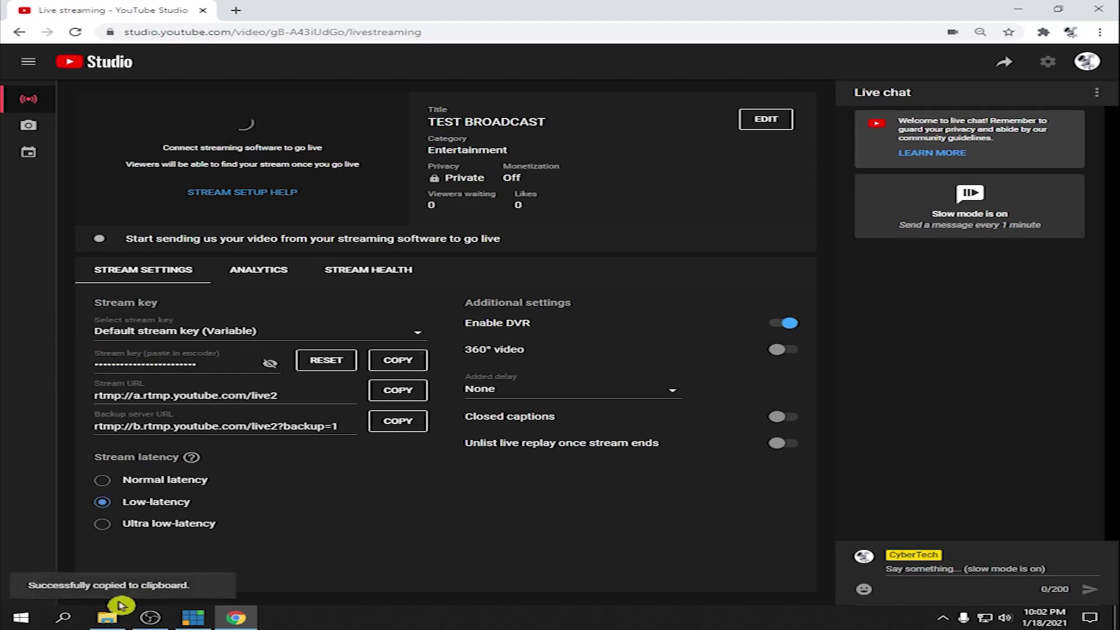
click(122, 592)
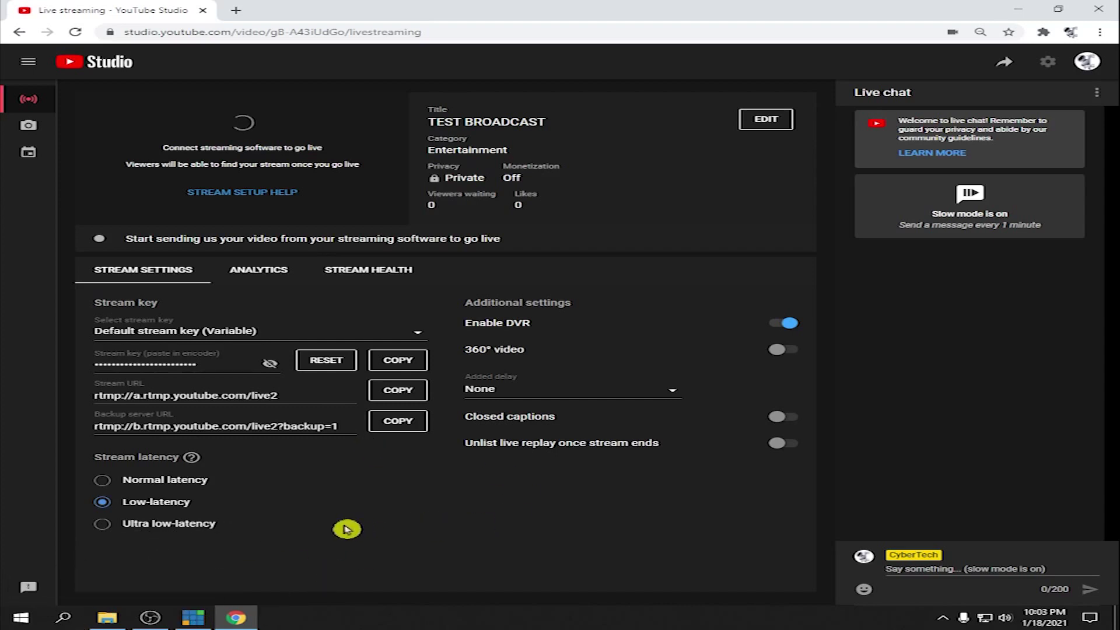
In vMix Stream settings, set Destination to YouTube Live and paste the stream key.
click(191, 619)
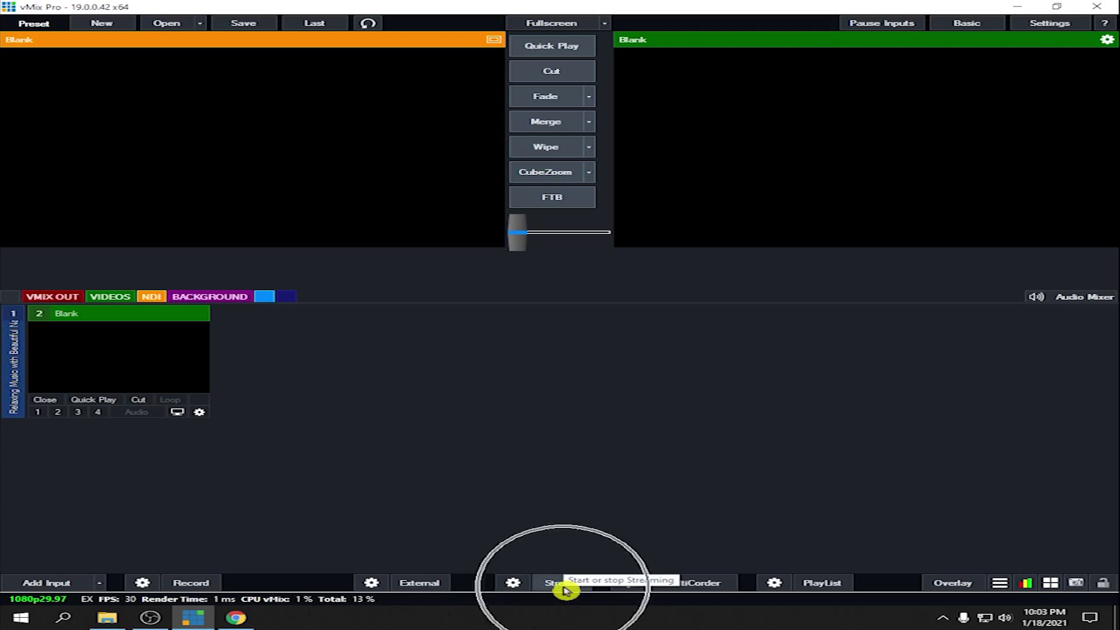
click(513, 583)
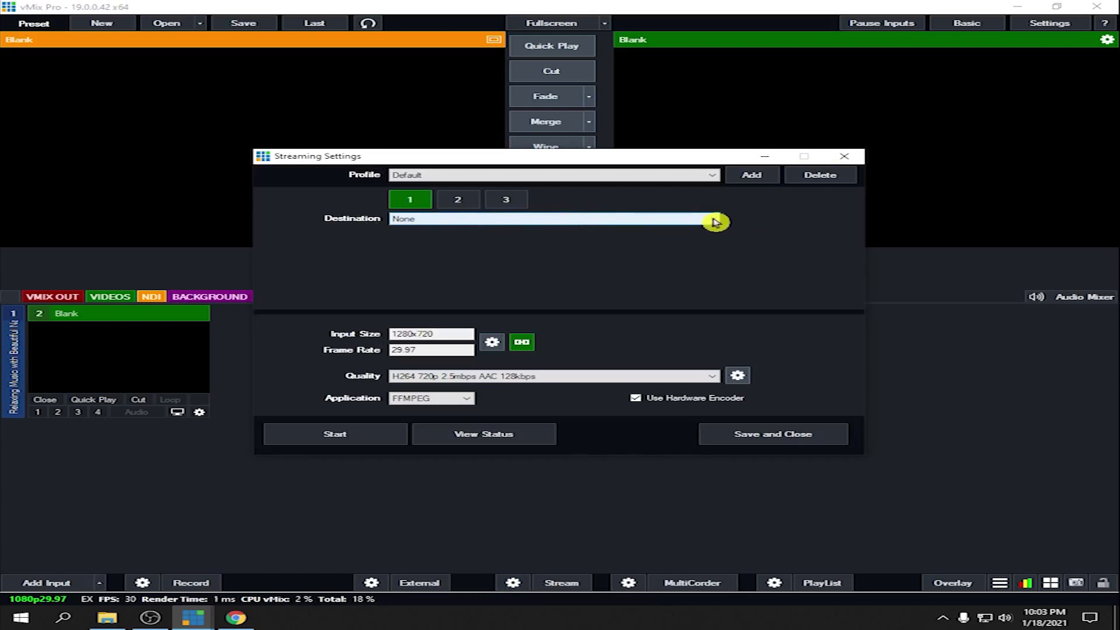
click(715, 220)
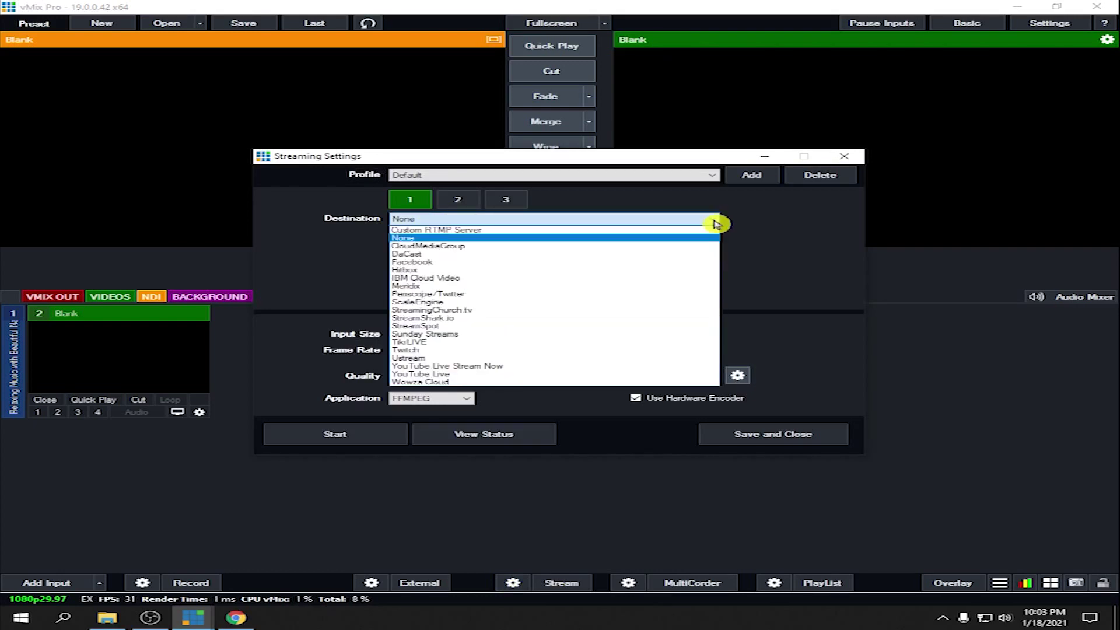
click(470, 377)
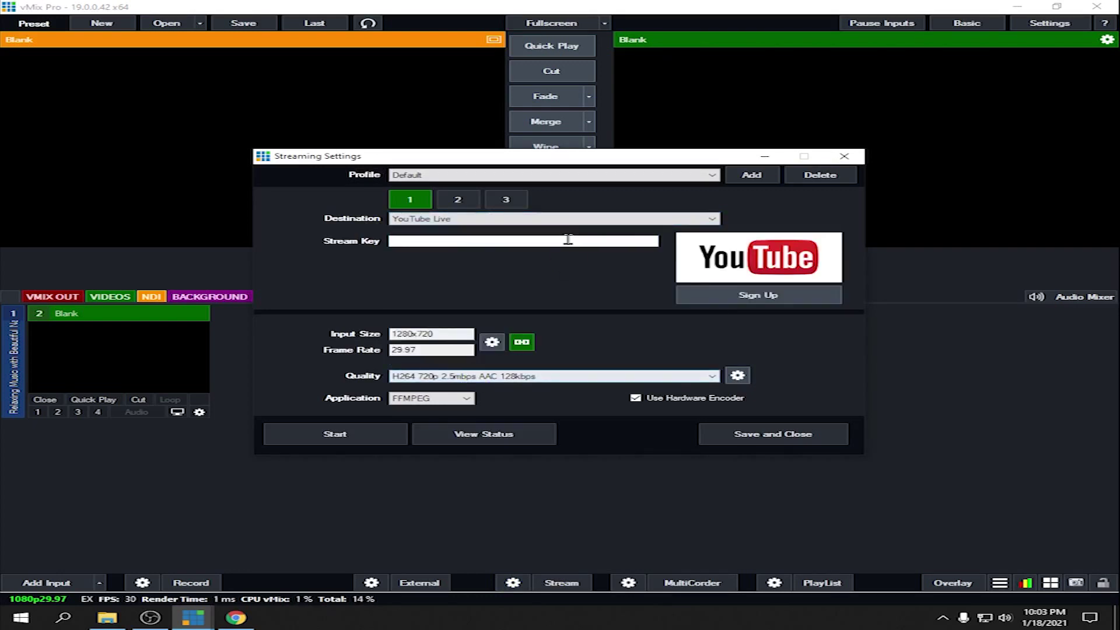
right_click(407, 243)
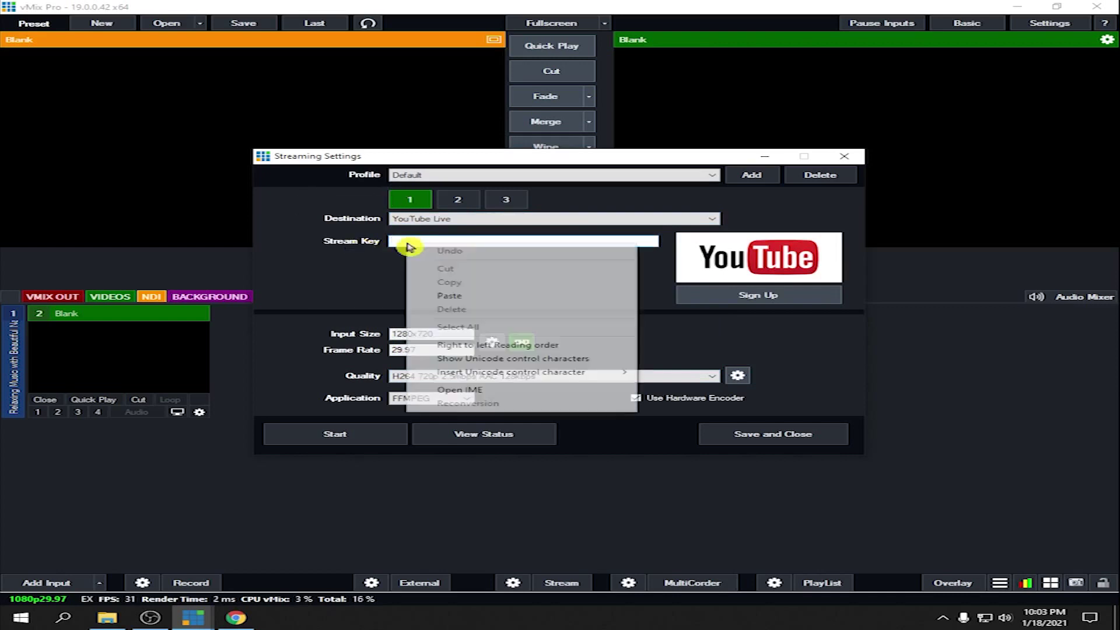
click(475, 303)
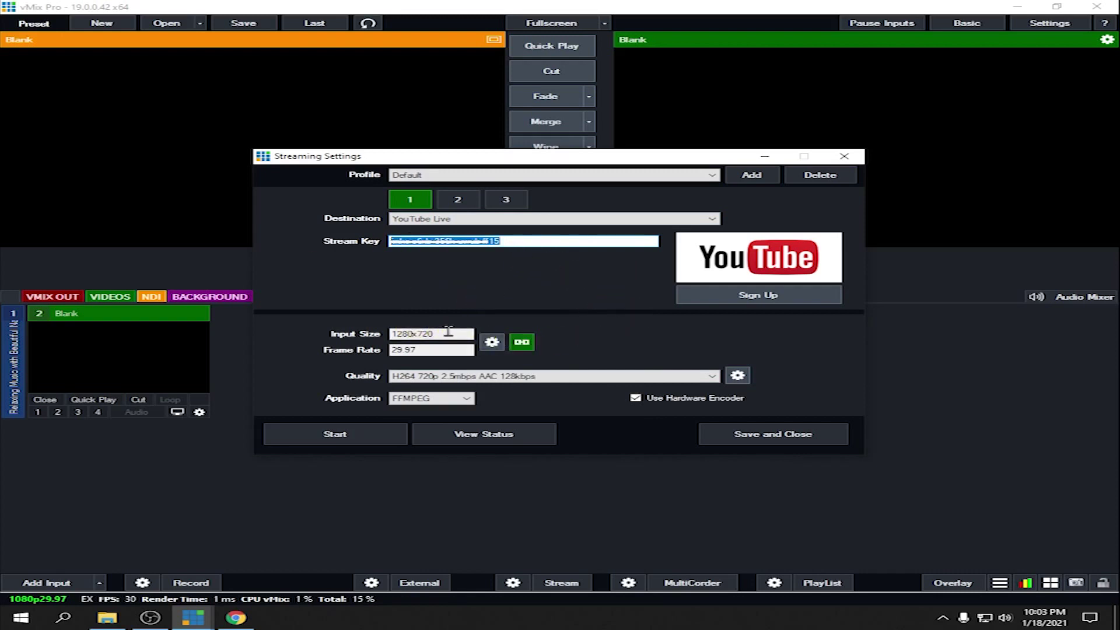
Confirm the H264 720p 2.5mbps quality settings and save and close streaming settings.
drag(448, 331, 373, 332)
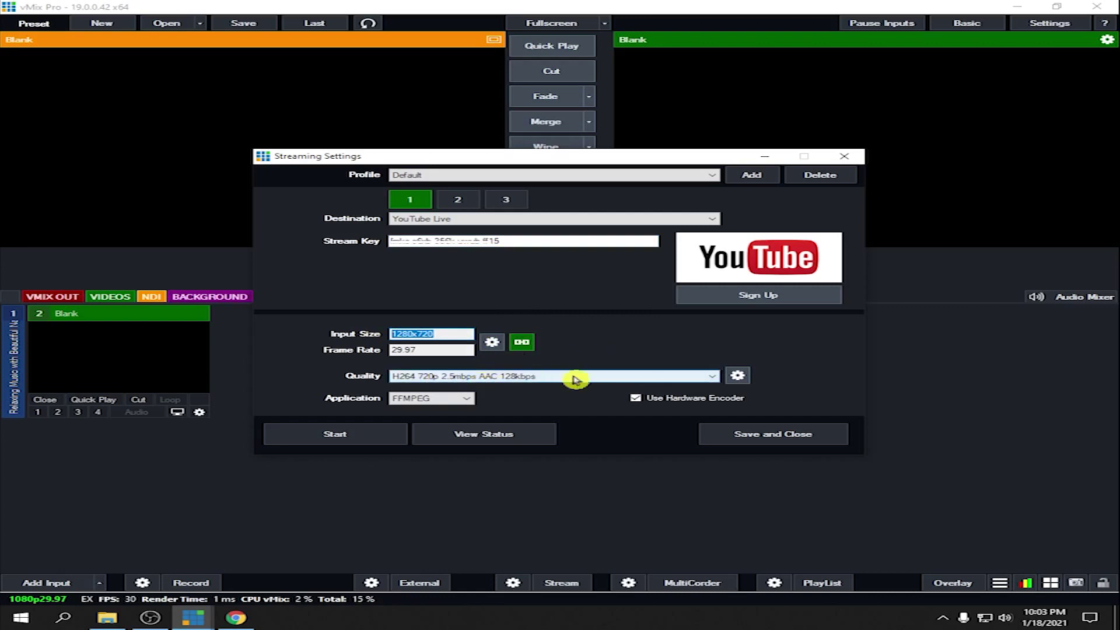
click(739, 377)
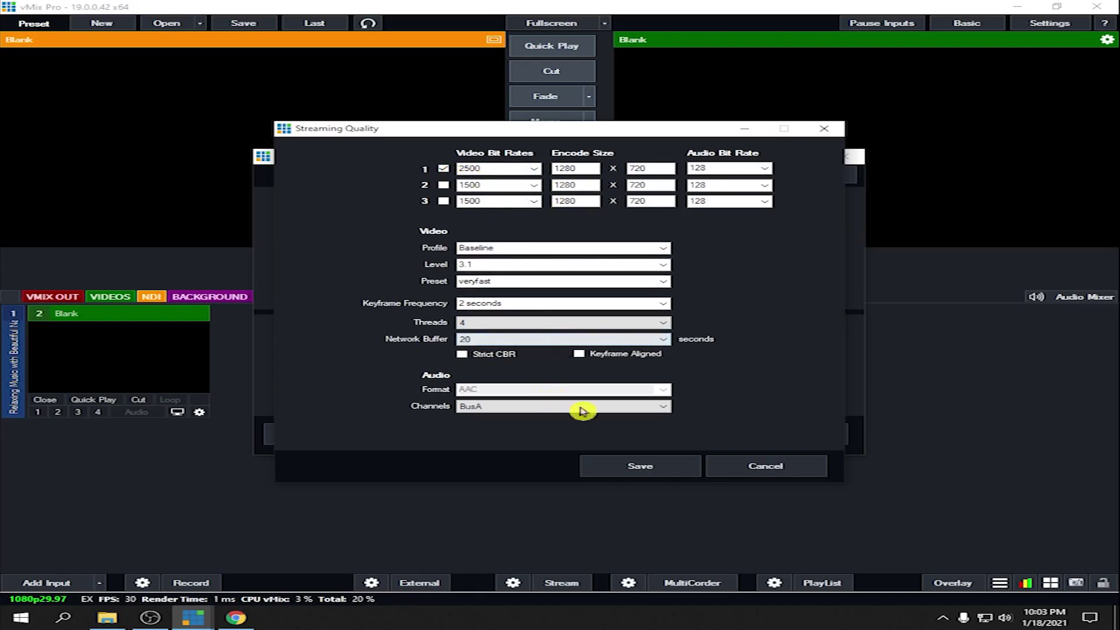
click(645, 470)
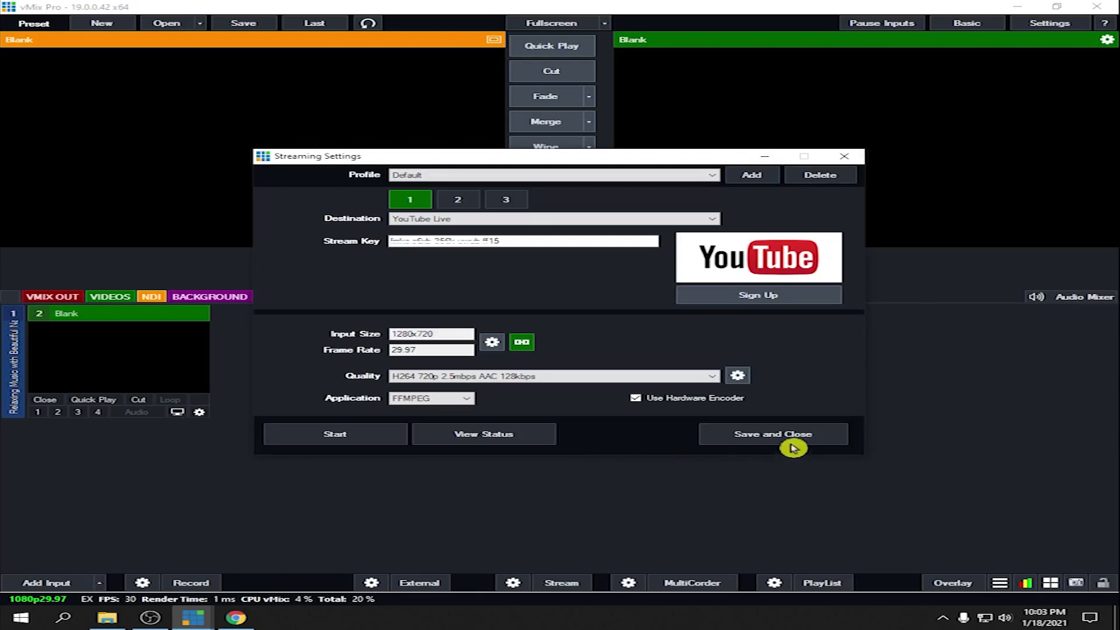
click(782, 441)
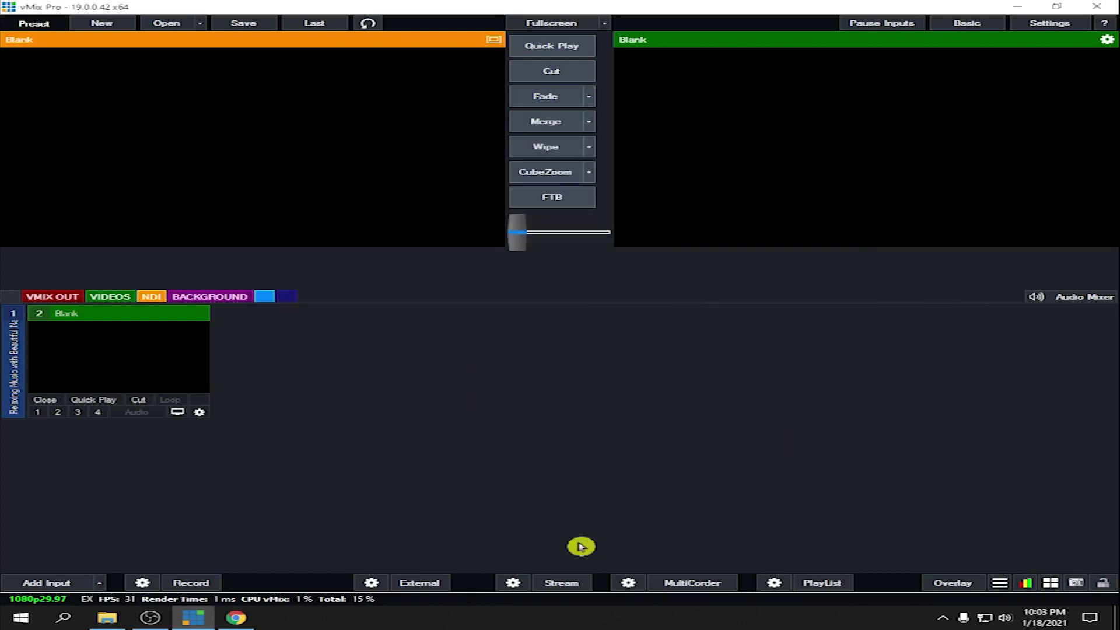
Cut the Relaxing Music with Beautiful Nature input to Output and start streaming.
click(16, 358)
click(81, 353)
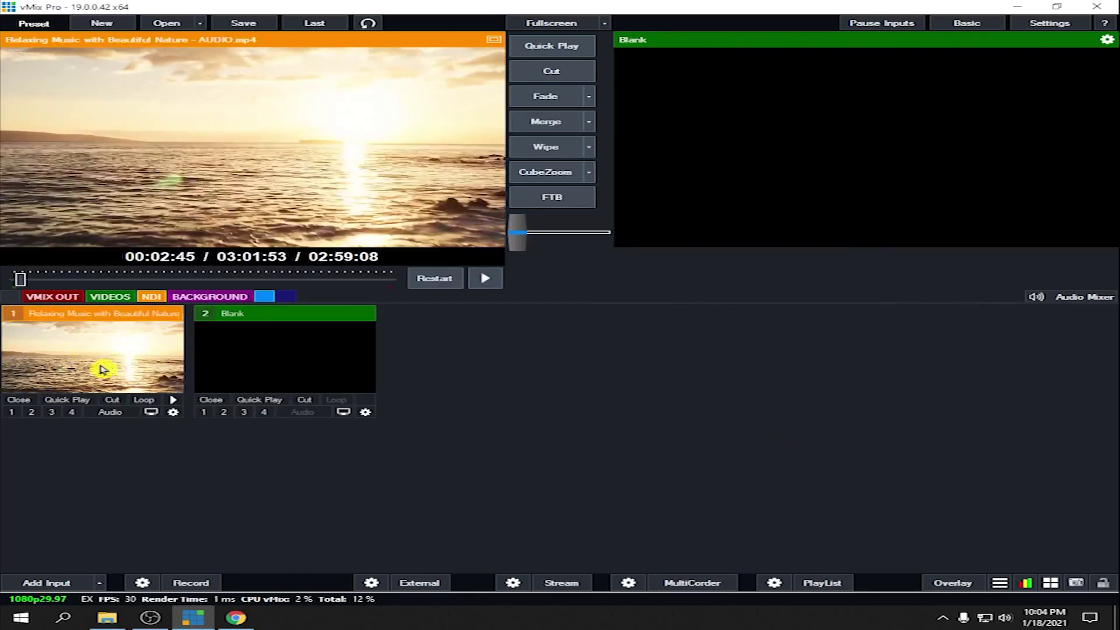
click(549, 71)
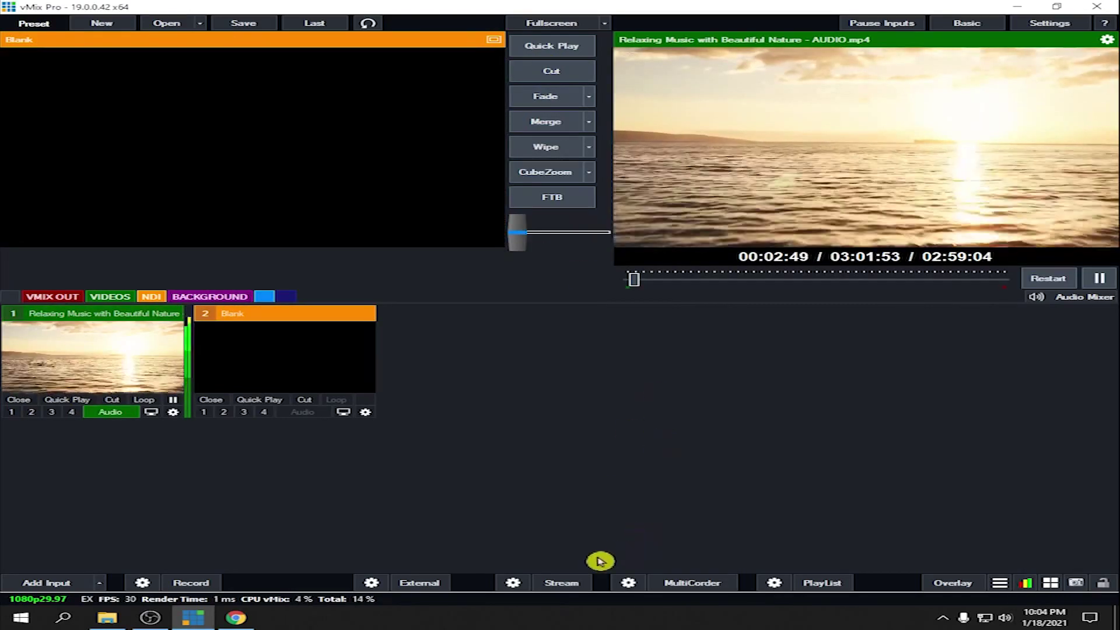
click(559, 583)
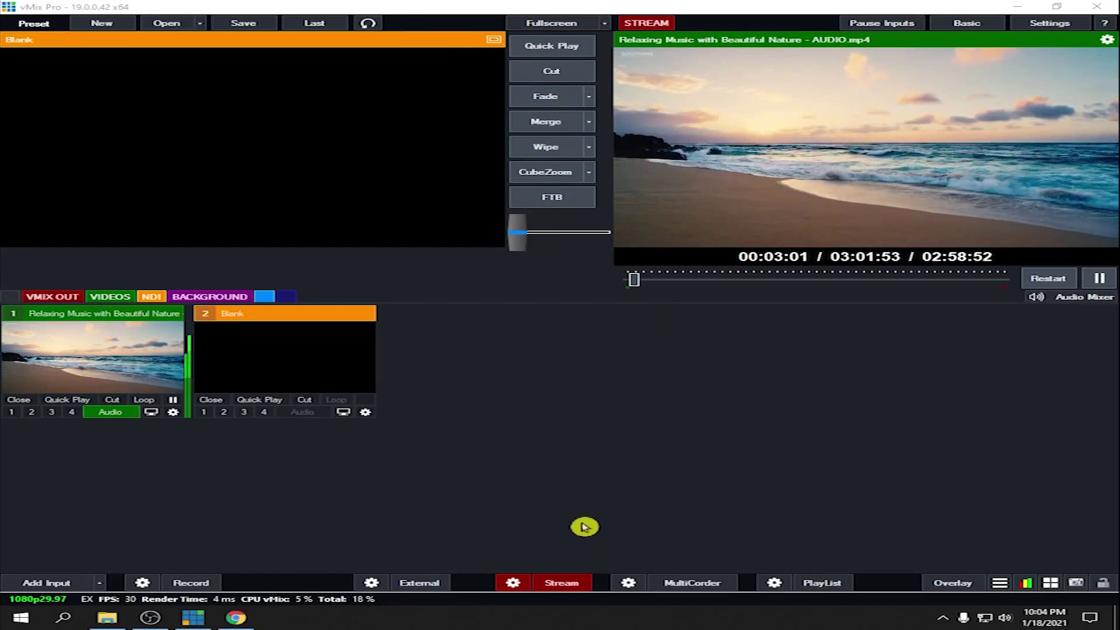
click(571, 586)
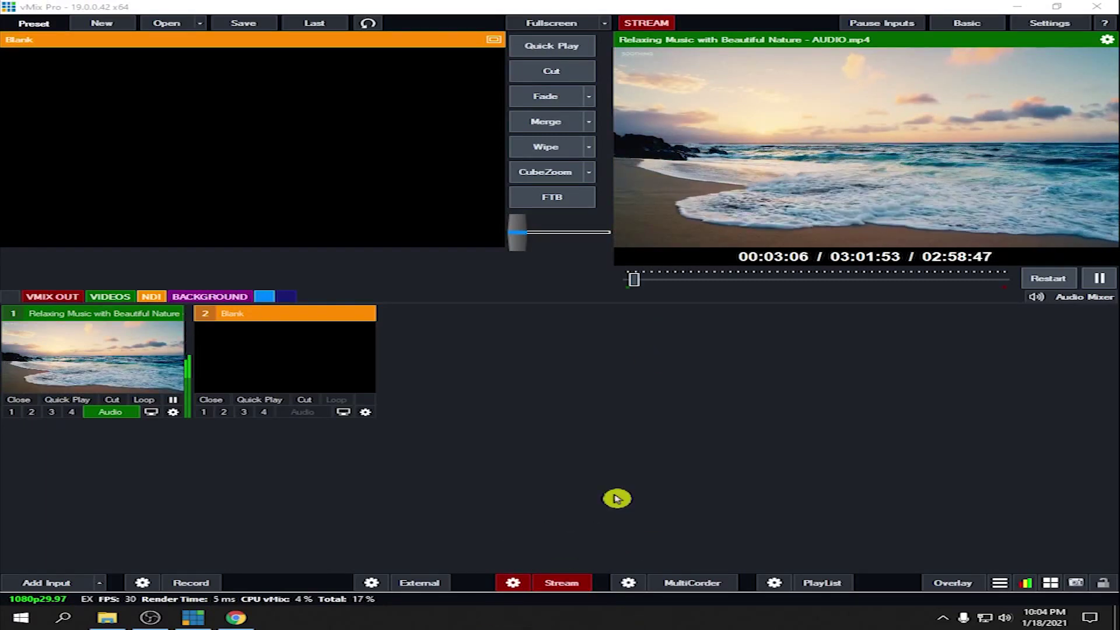
click(238, 619)
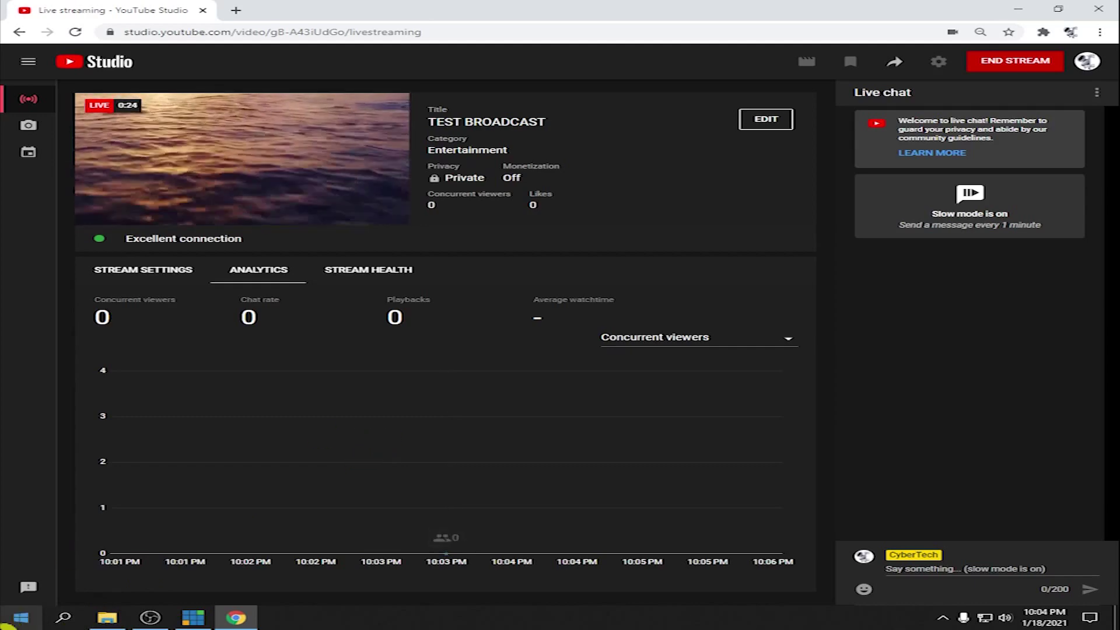
Launch Firefox from the Start menu while TEST BROADCAST stays live.
click(20, 618)
click(308, 257)
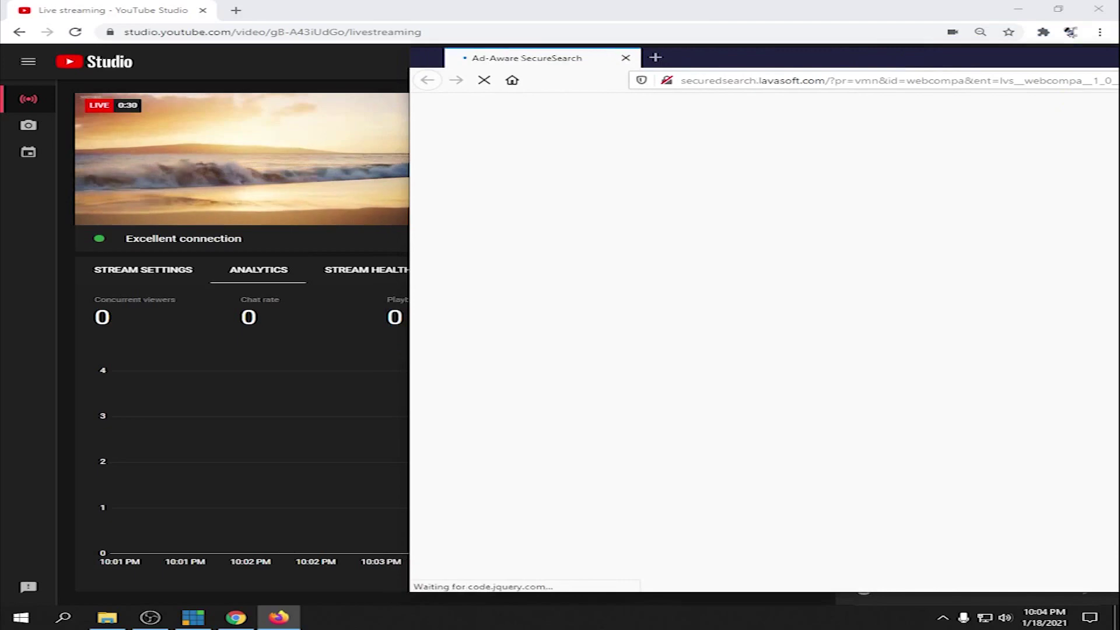
Load Google in Firefox and sign out of the current Google account.
drag(745, 50, 748, 229)
click(676, 249)
text(google.com/)
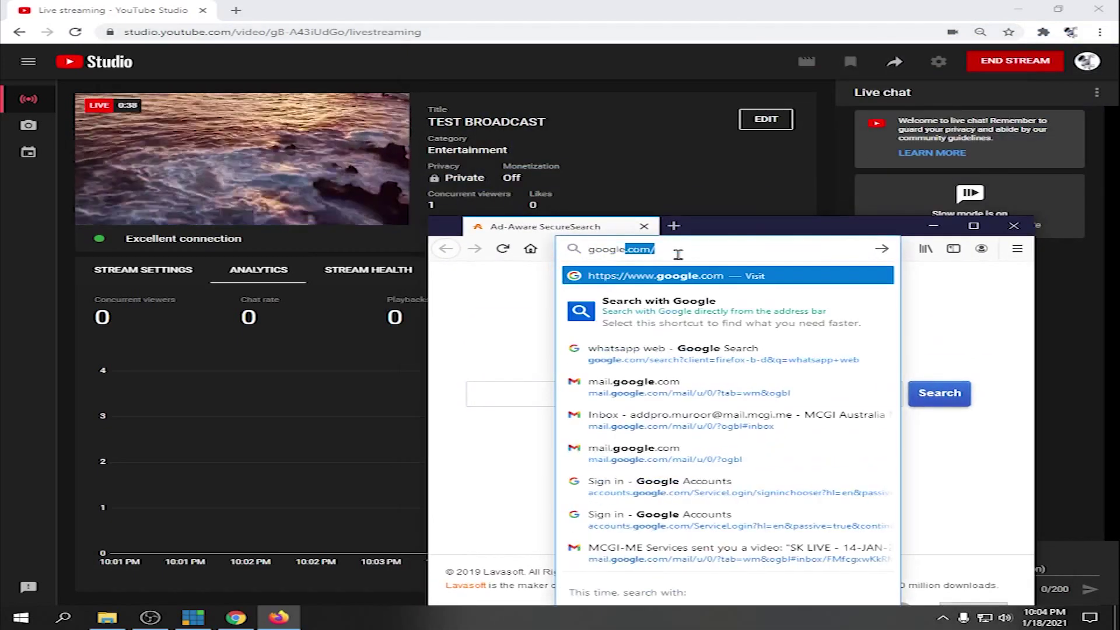
key(Return)
drag(430, 219, 493, 155)
click(963, 218)
click(829, 470)
Sign in with the viewer's account password, decline saving the login, and open Gmail.
click(947, 217)
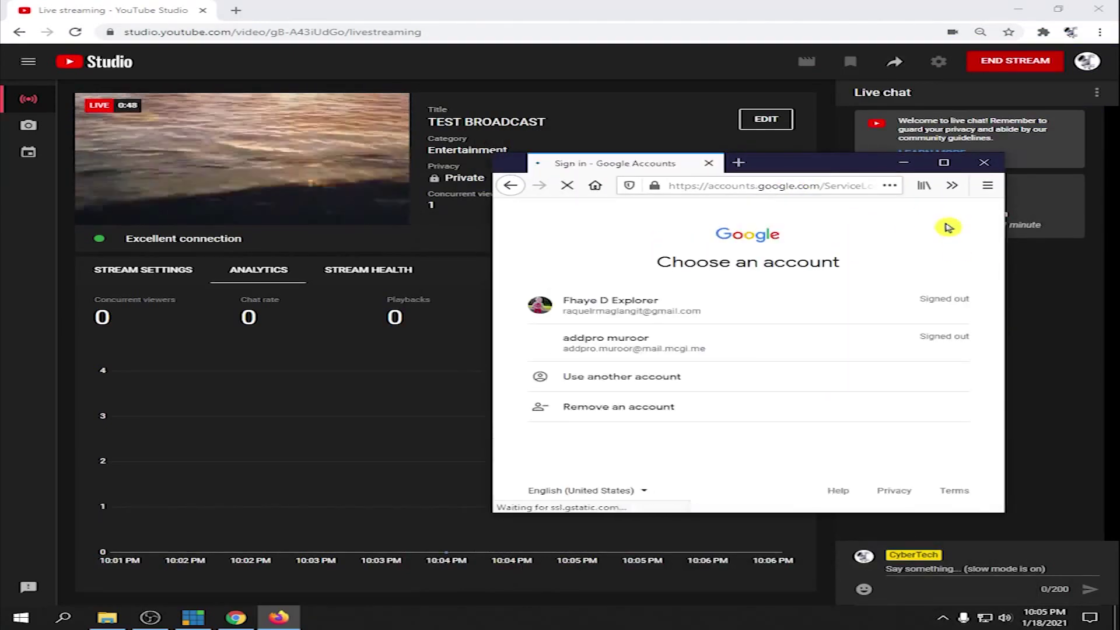
click(751, 309)
click(610, 339)
text(•••)
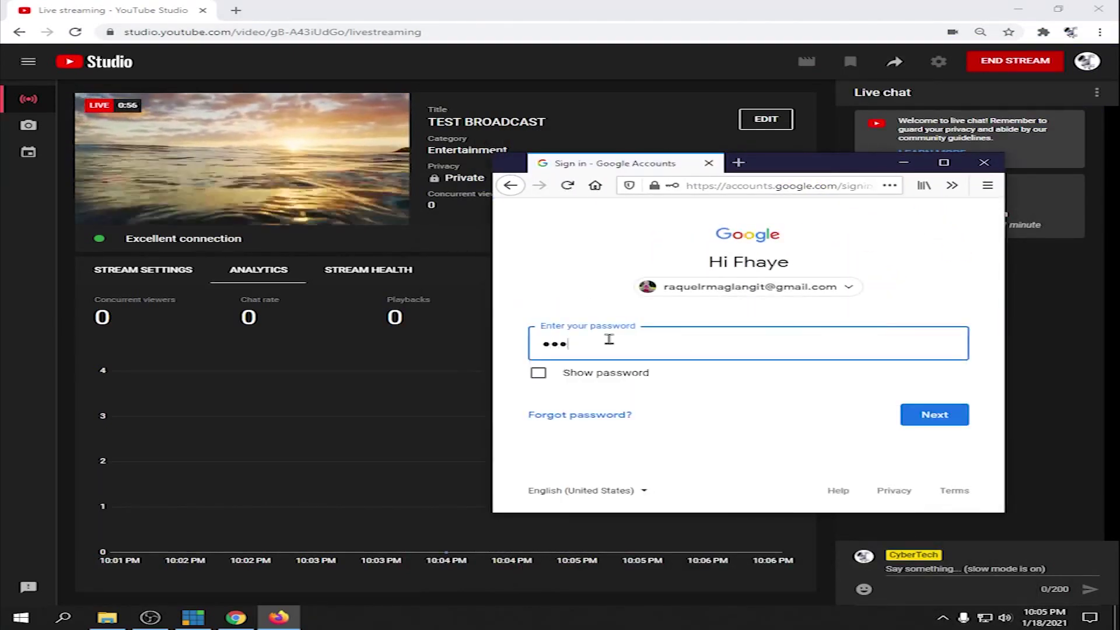
click(936, 413)
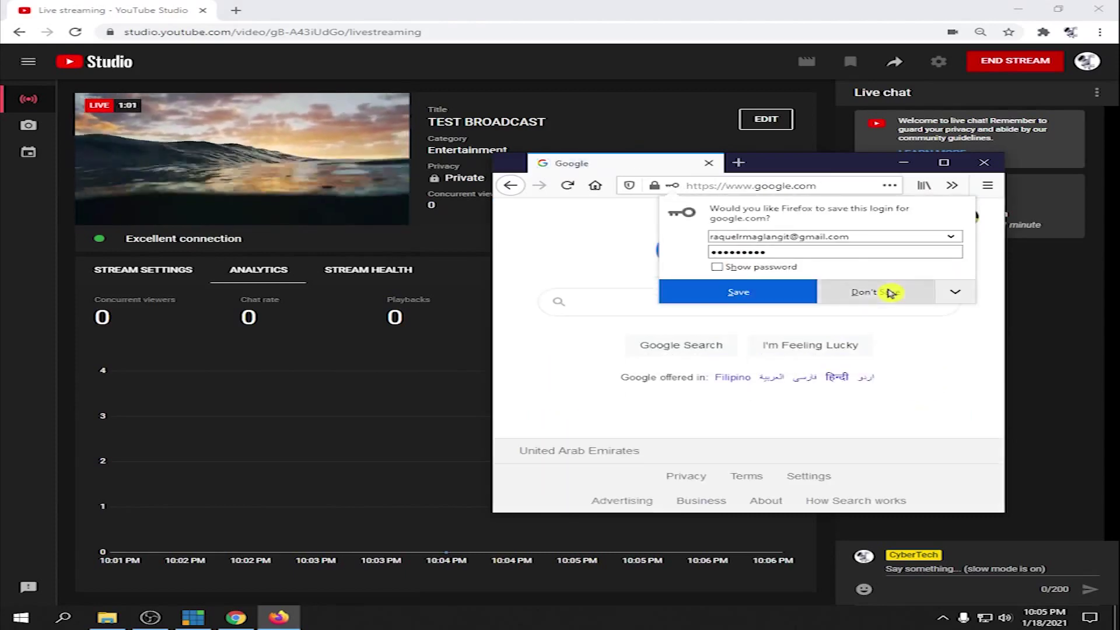
click(893, 290)
click(835, 218)
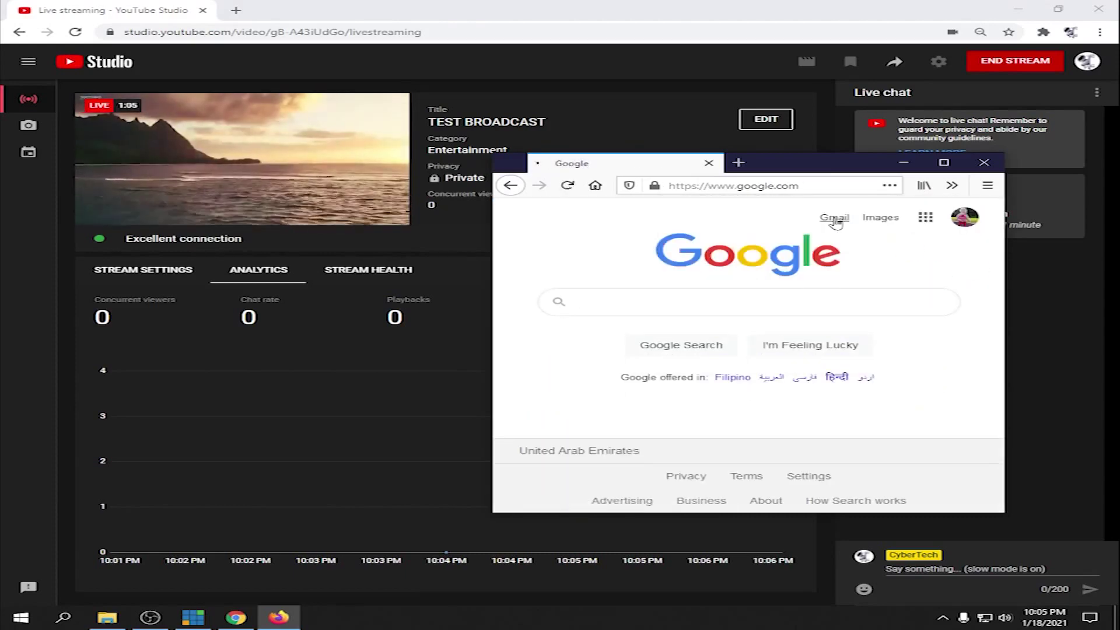
drag(811, 163, 831, 86)
drag(1025, 435, 1070, 537)
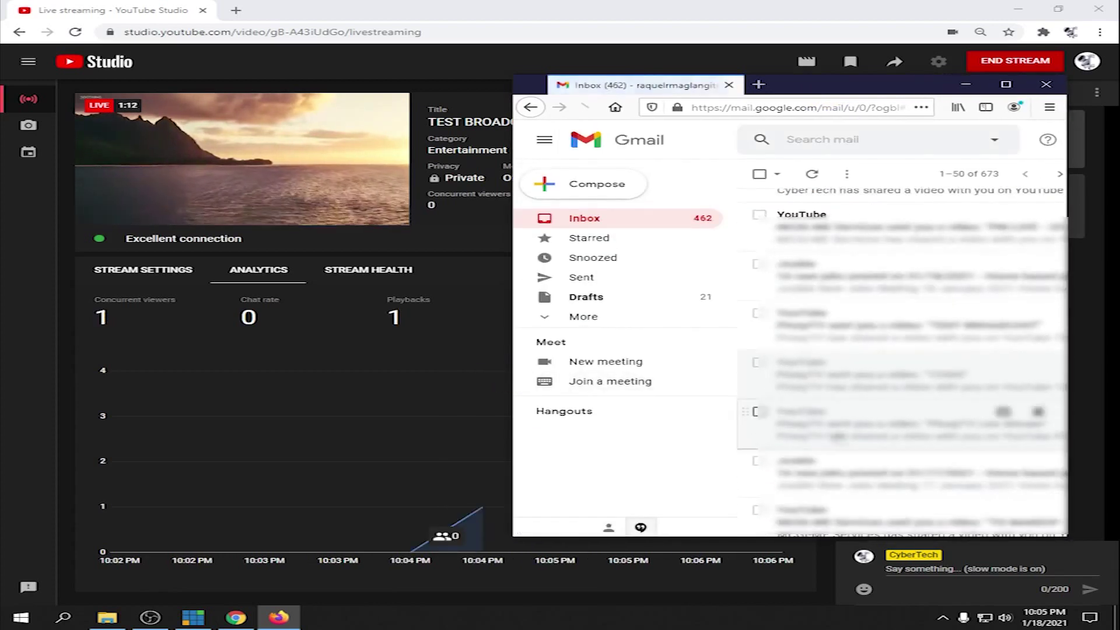
Open the YouTube 'sent you a video: TEST BROADCAST' email in Primary, zoomed to 80%.
drag(513, 281, 442, 281)
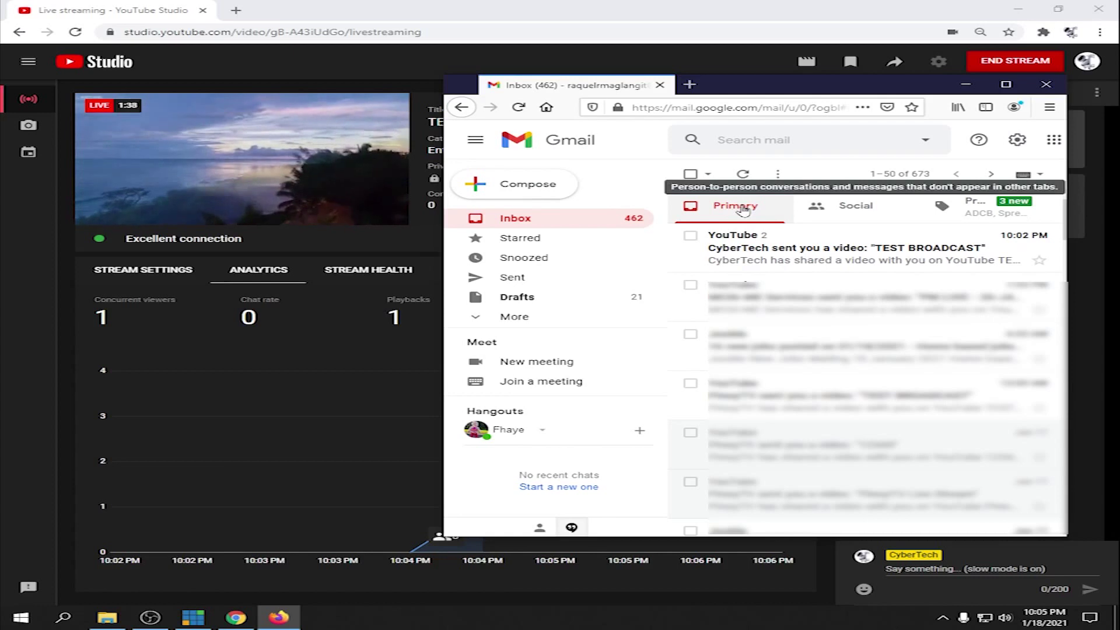
click(852, 213)
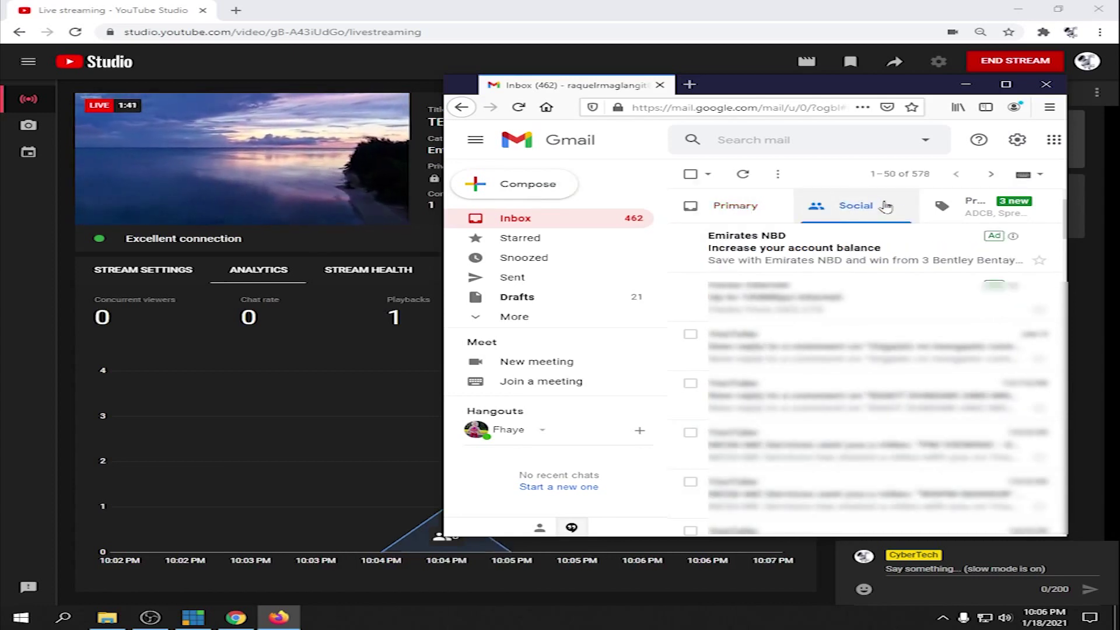
click(742, 211)
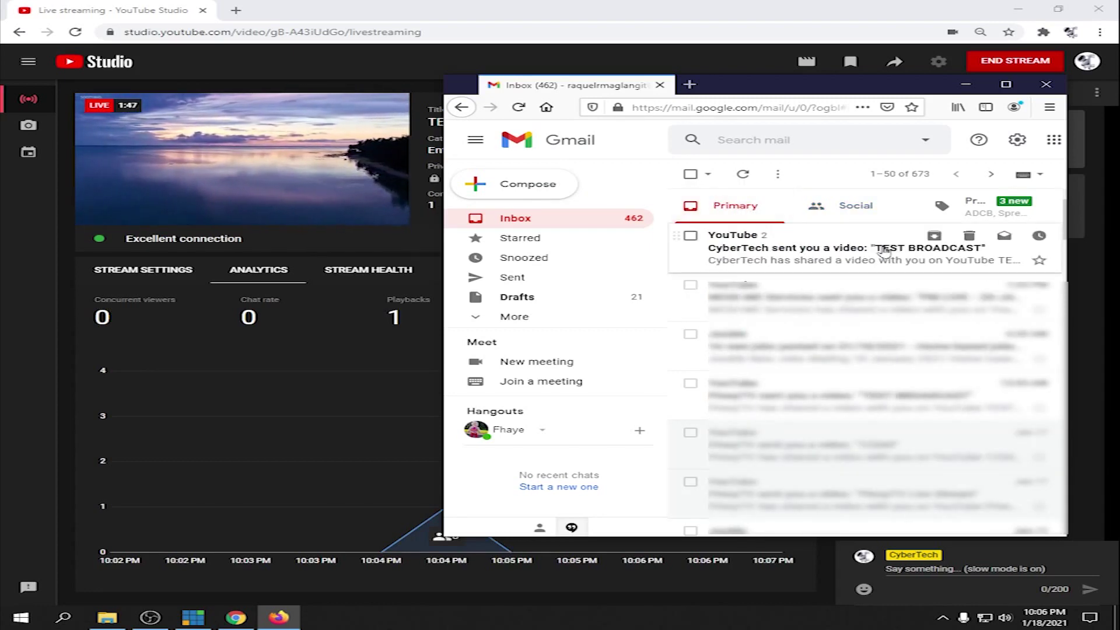
mouse_move(288, 147)
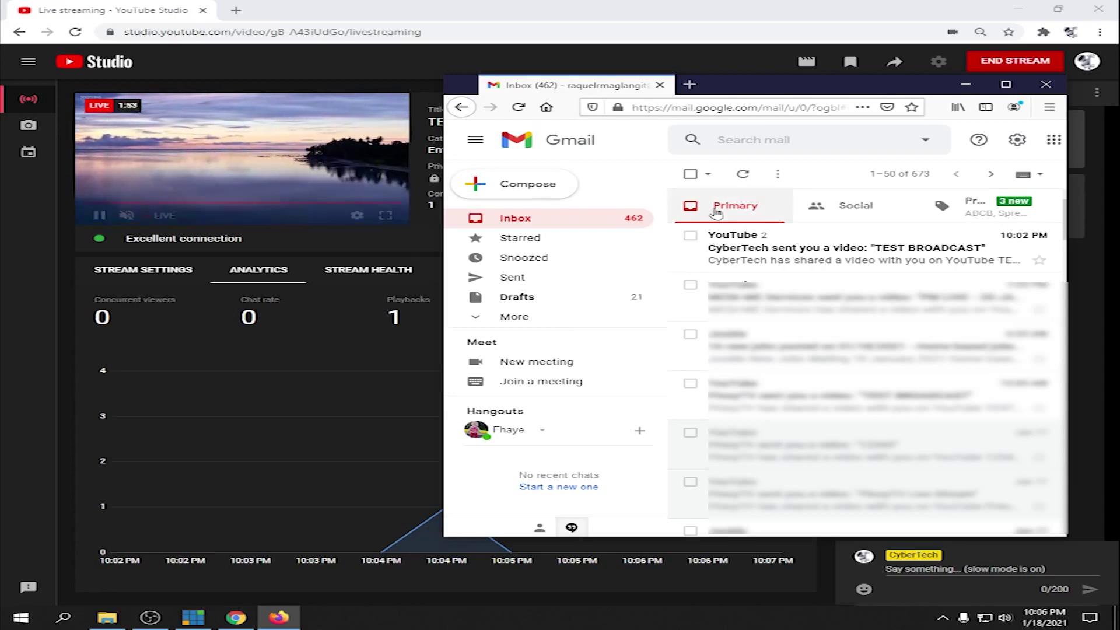
click(840, 249)
scroll(771, 300, down, 3)
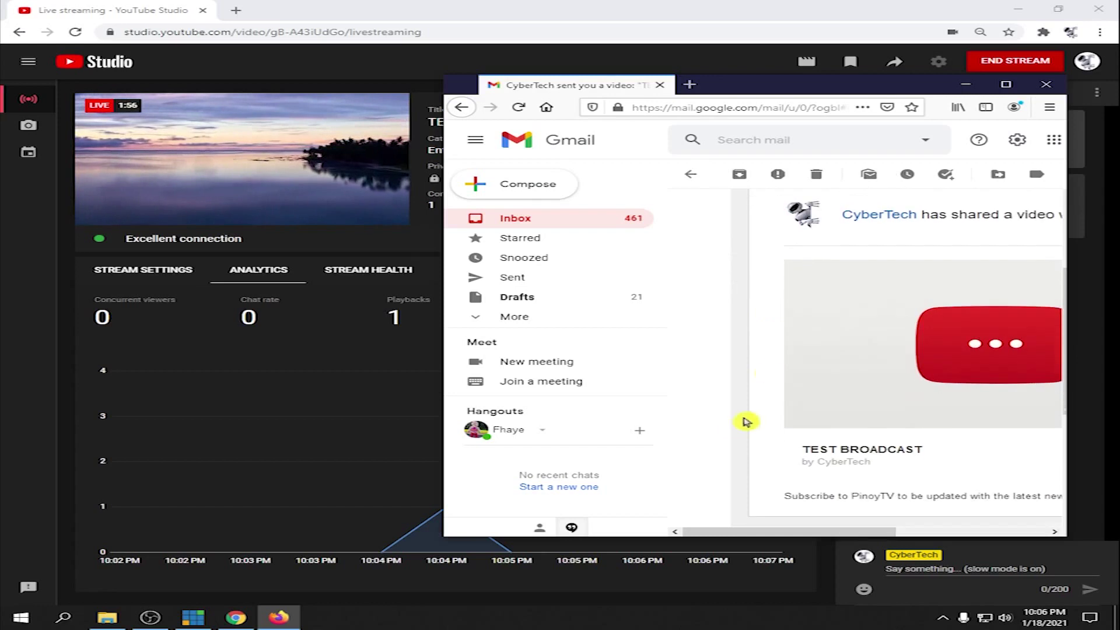
key(ctrl+minus)
key(ctrl+minus)
scroll(853, 316, up, 3)
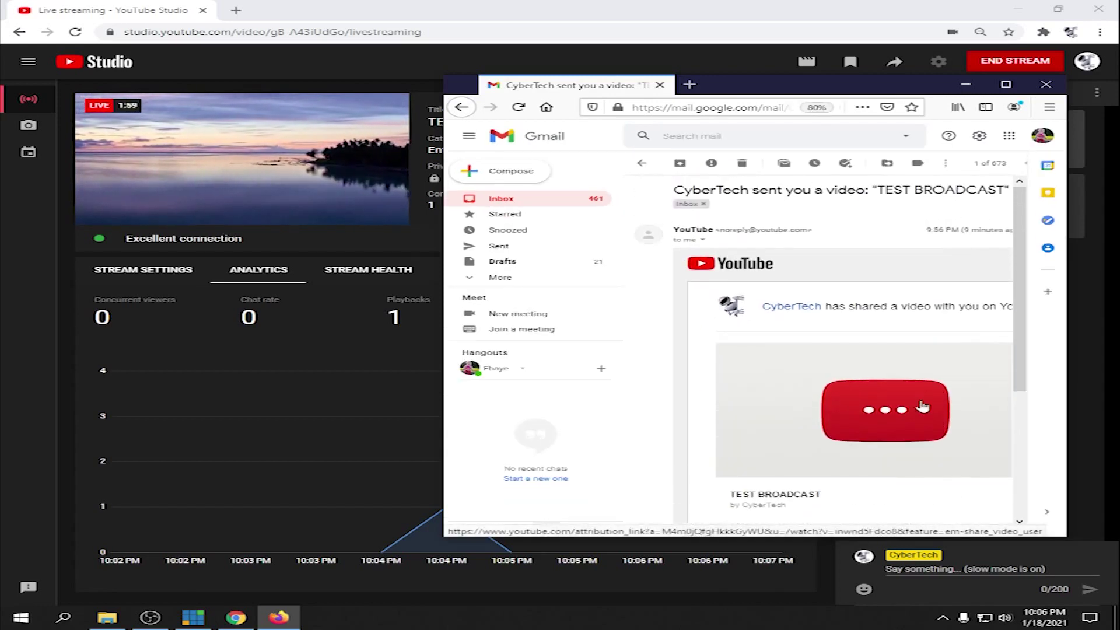
Open the shared TEST BROADCAST video from the email and watch it play live on YouTube.
click(899, 412)
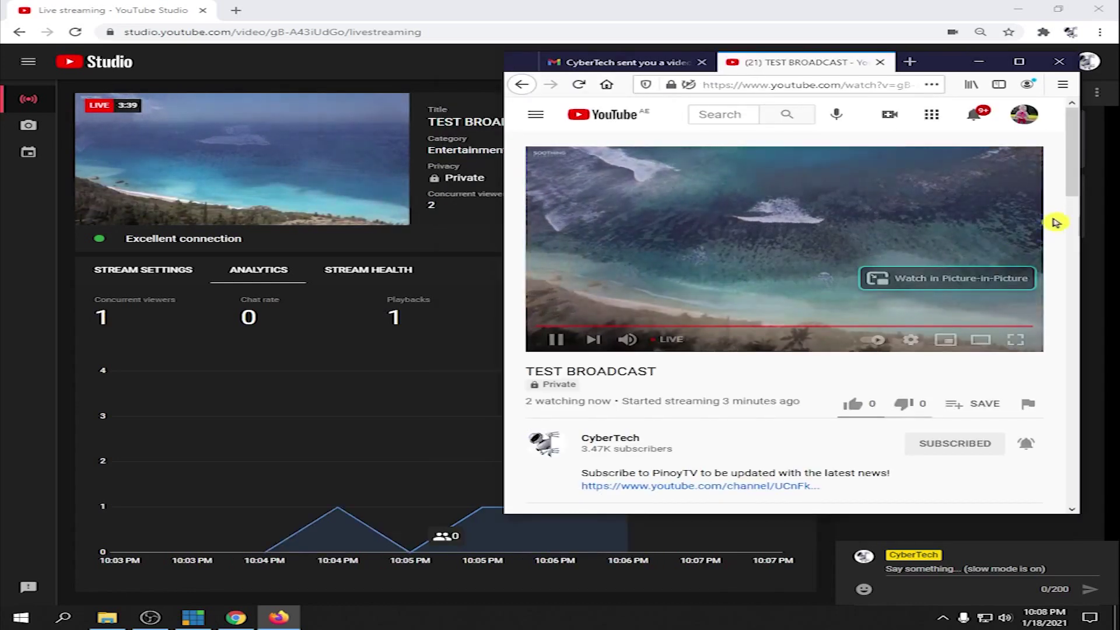
scroll(1058, 220, down, 2)
scroll(947, 229, up, 2)
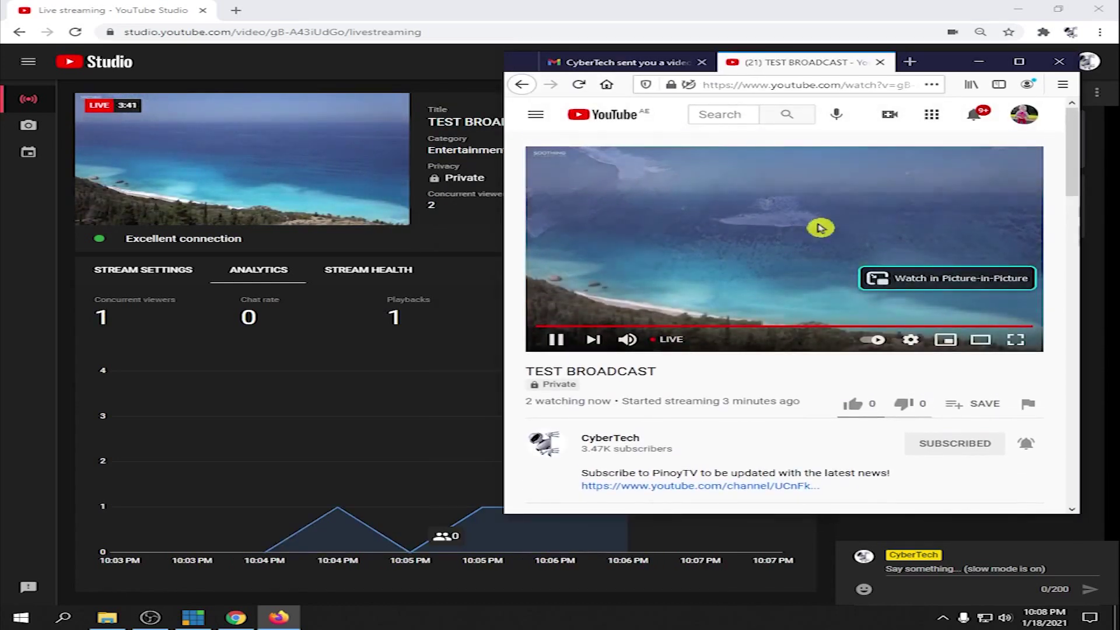